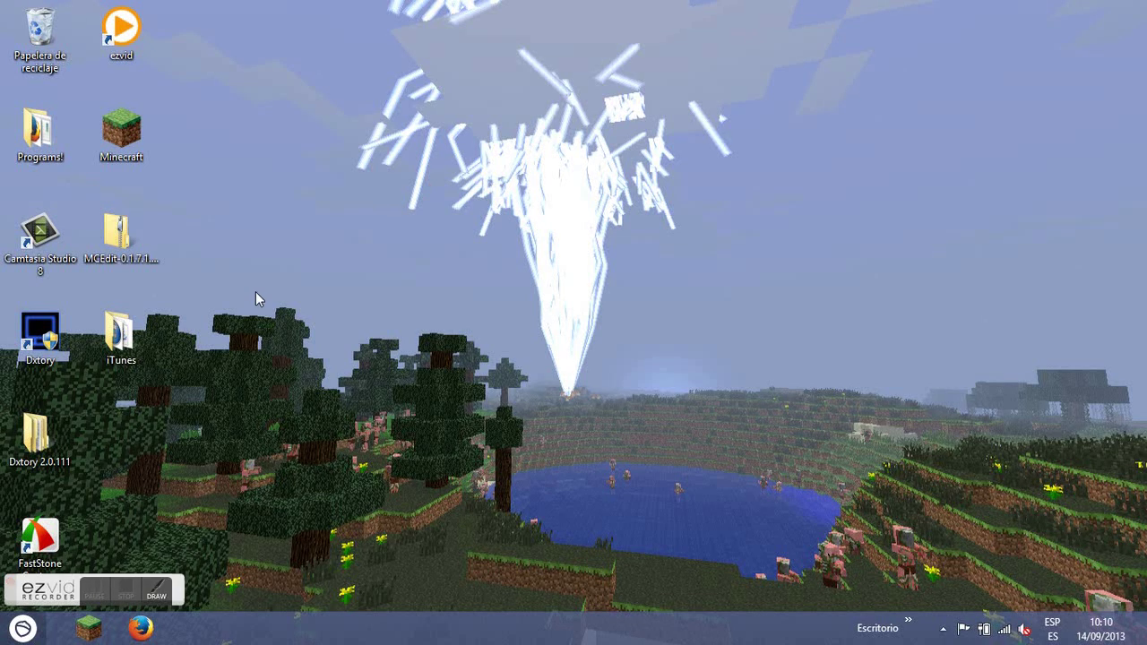
drag(256, 299, 456, 529)
drag(400, 205, 653, 515)
drag(630, 431, 374, 5)
drag(331, 40, 733, 507)
Open Firefox and go to the Skydaz.com website.
click(141, 630)
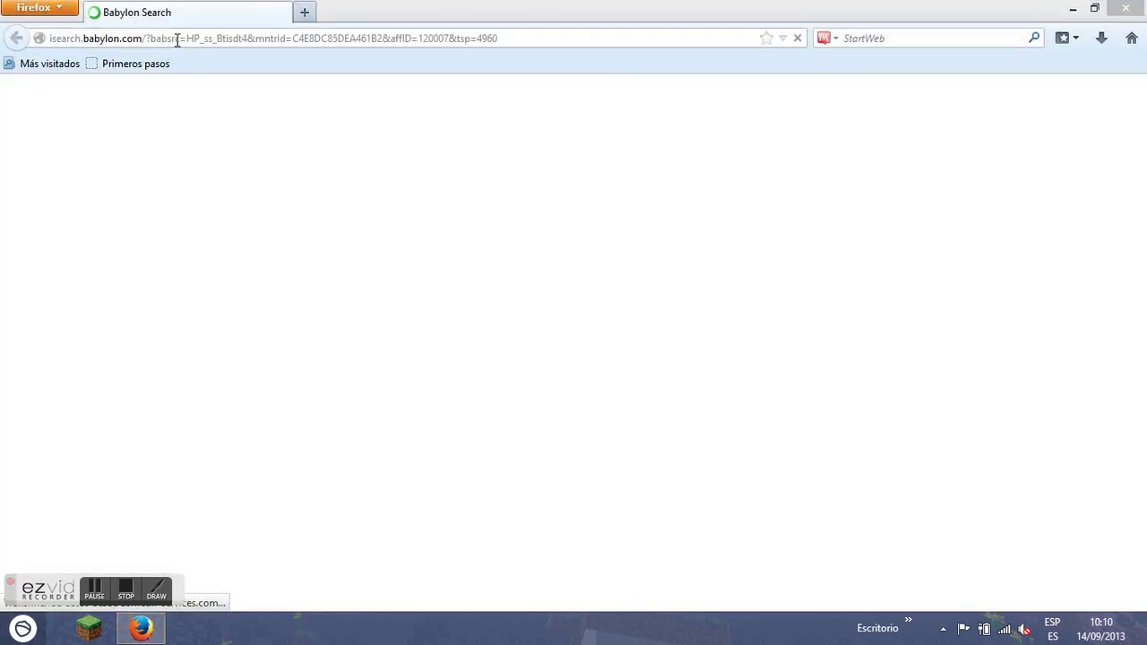
click(564, 38)
key(BackSpace)
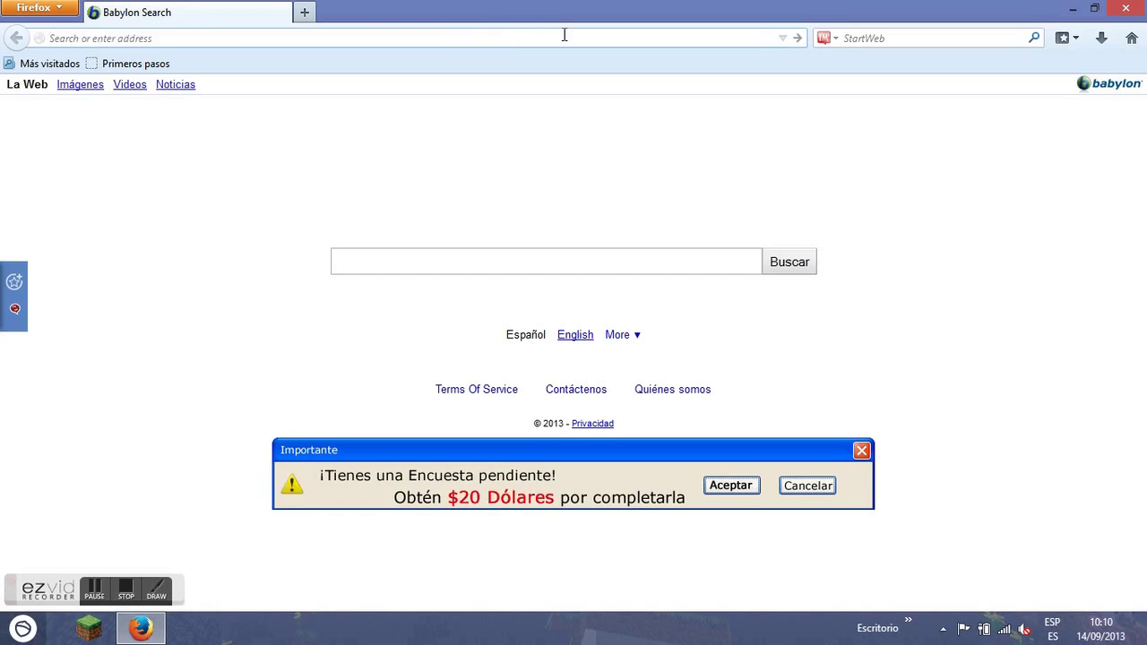
text(Sku)
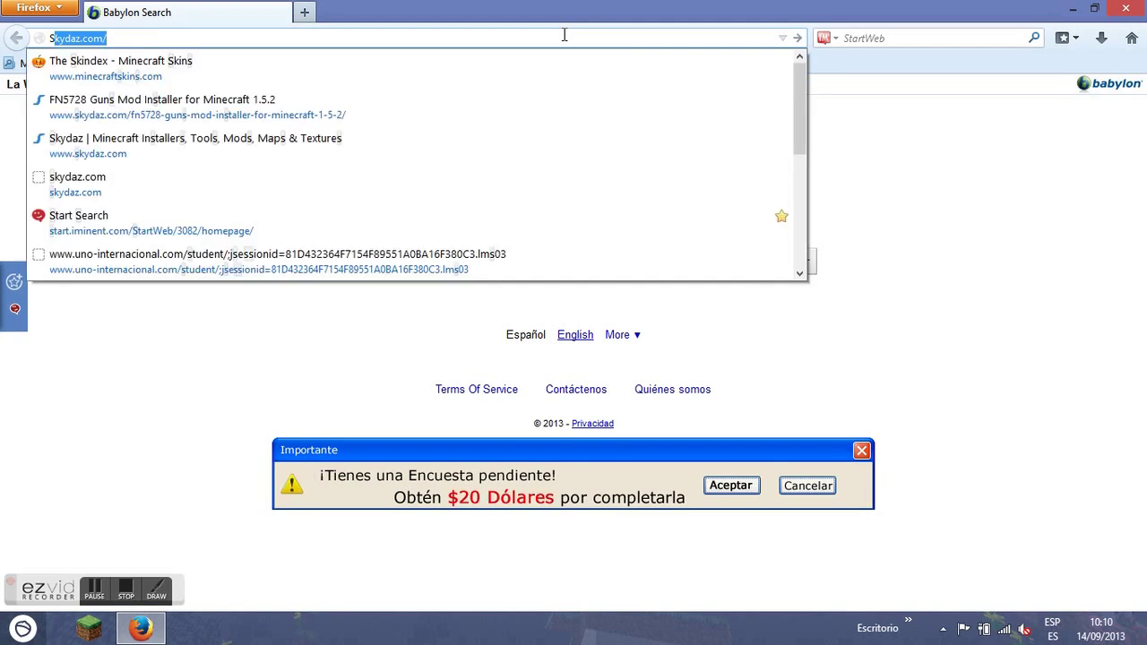
key(BackSpace)
text(y)
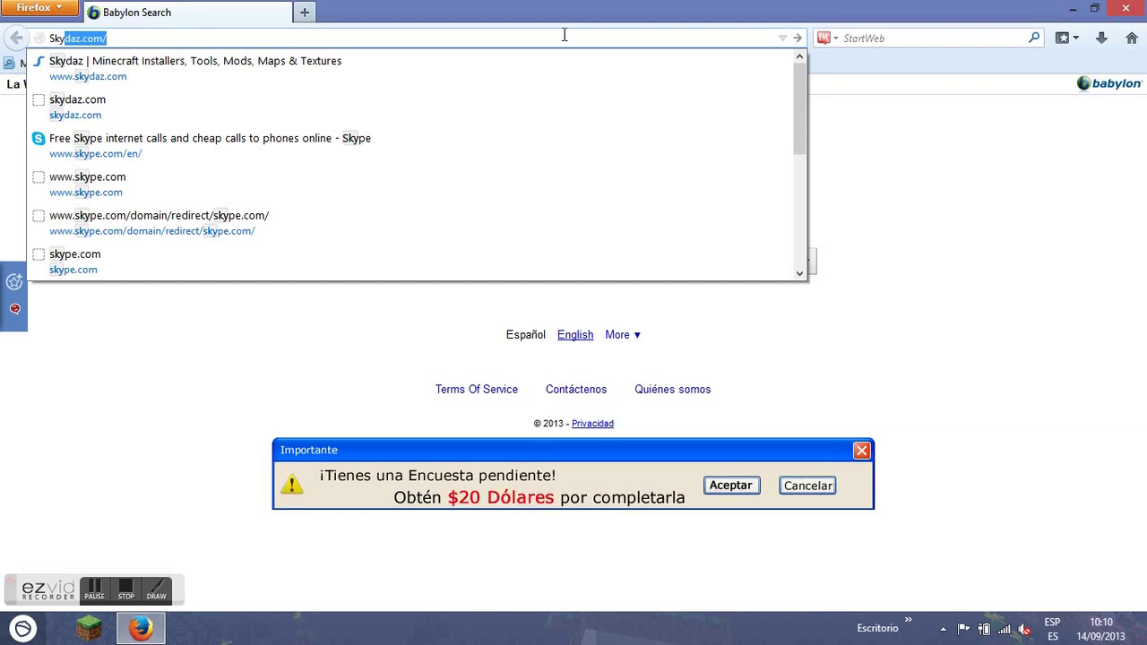
text(daz)
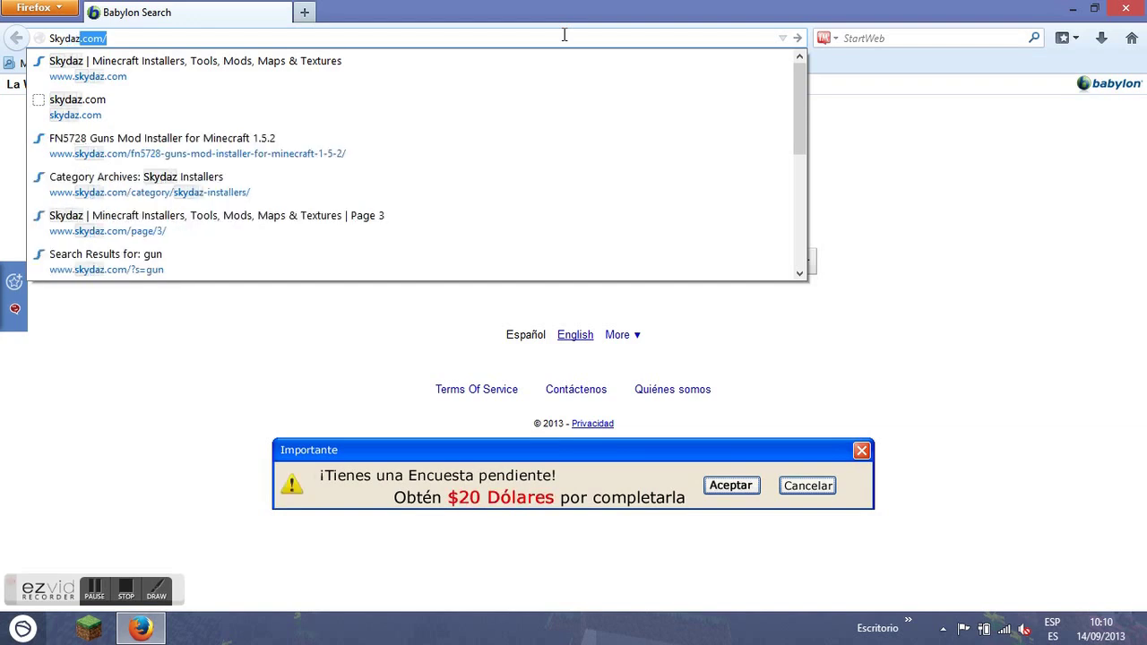
text(.com)
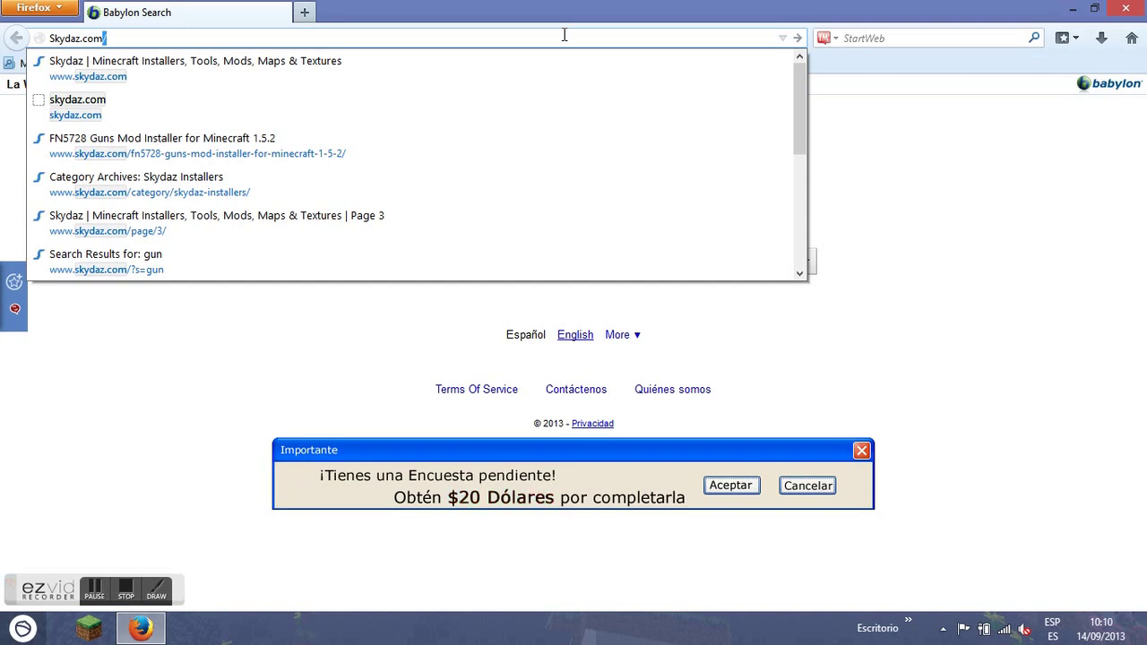
key(Escape)
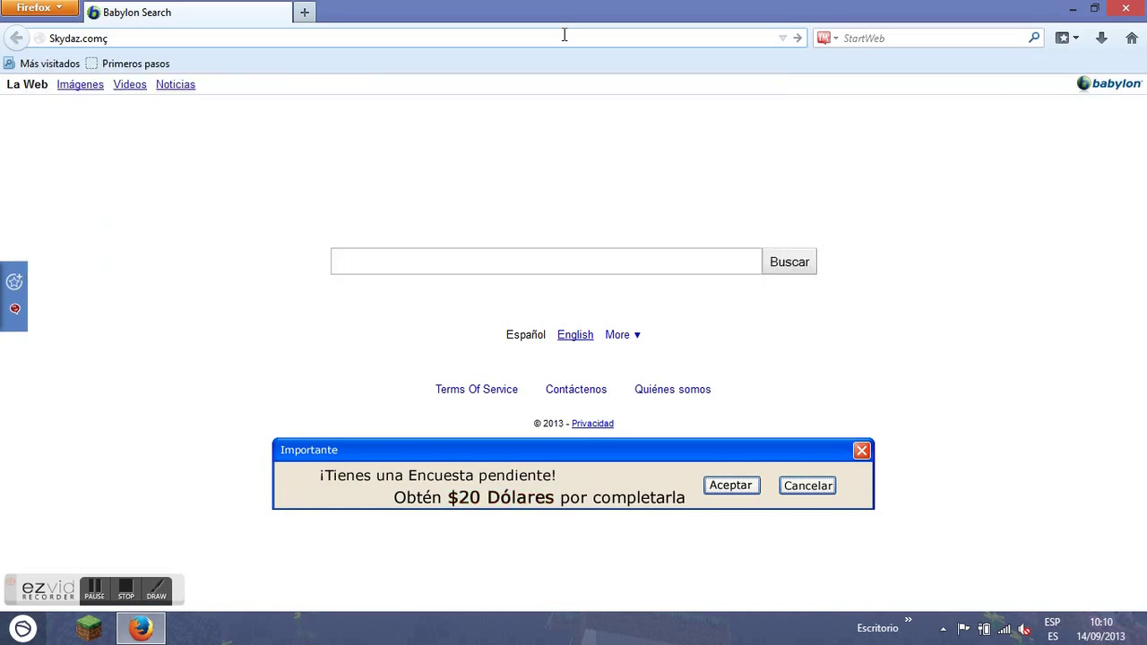
key(Return)
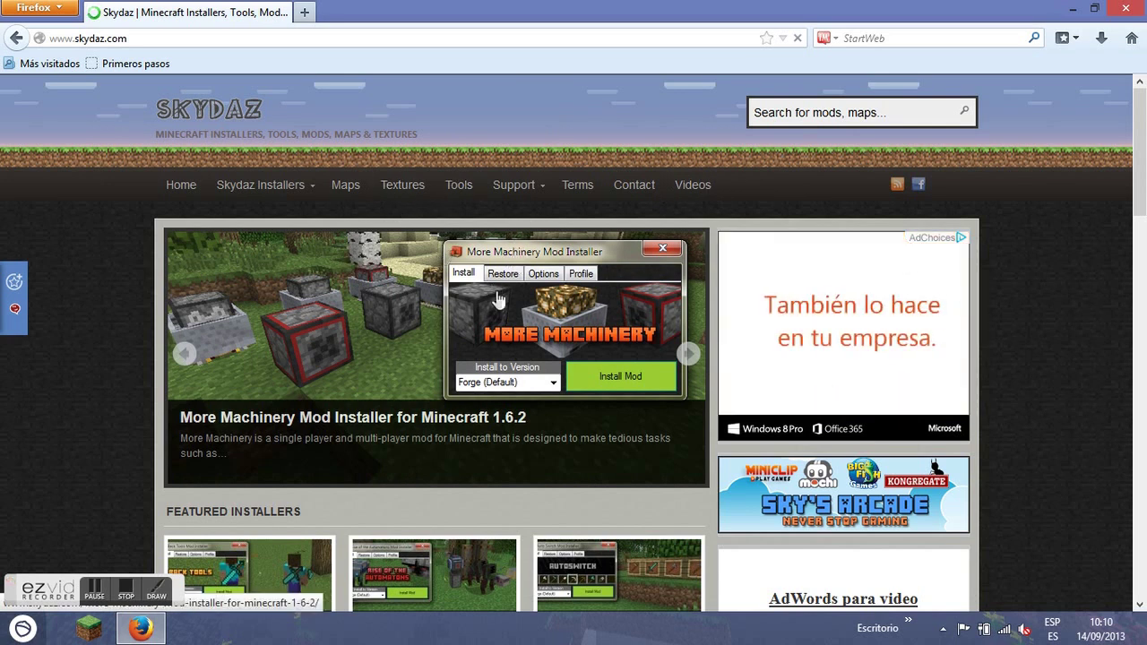
Dismiss the backup warning pop-up and browse the mod installers in the home page slideshow.
scroll(505, 269, down, 5)
scroll(525, 182, up, 5)
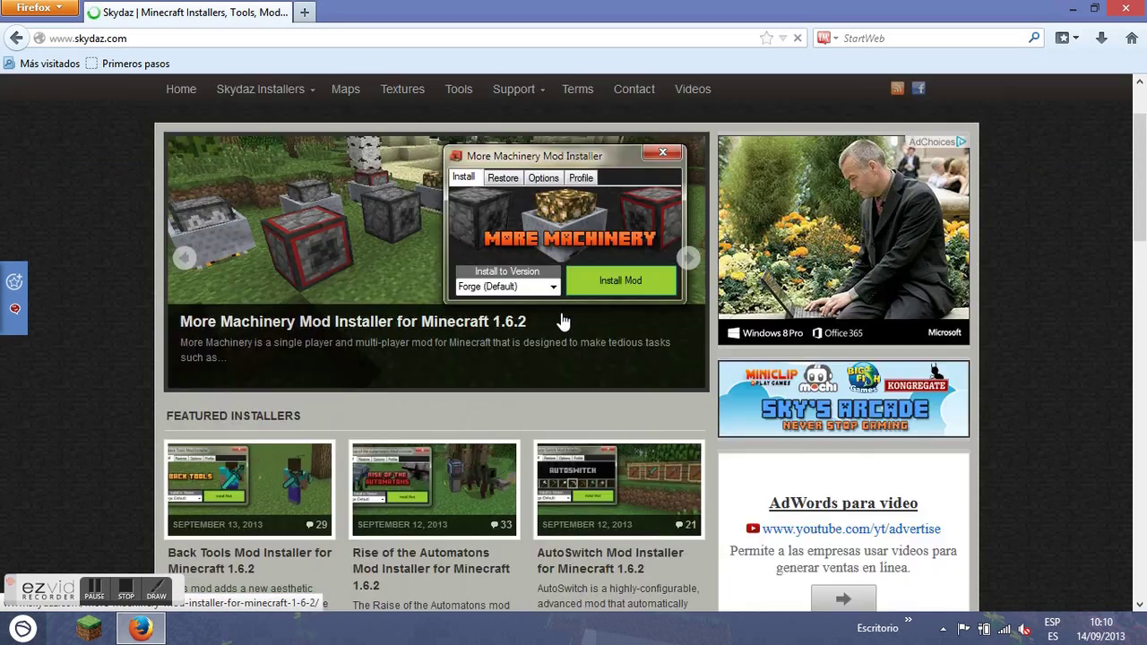
scroll(372, 370, down, 5)
scroll(363, 327, up, 5)
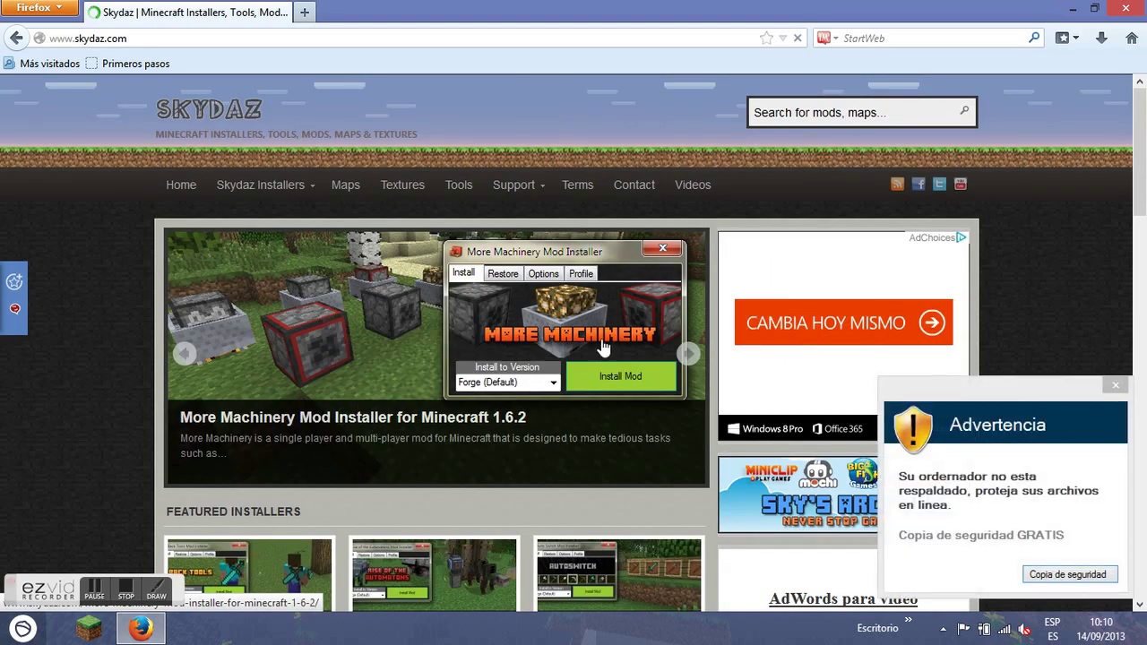
click(1116, 386)
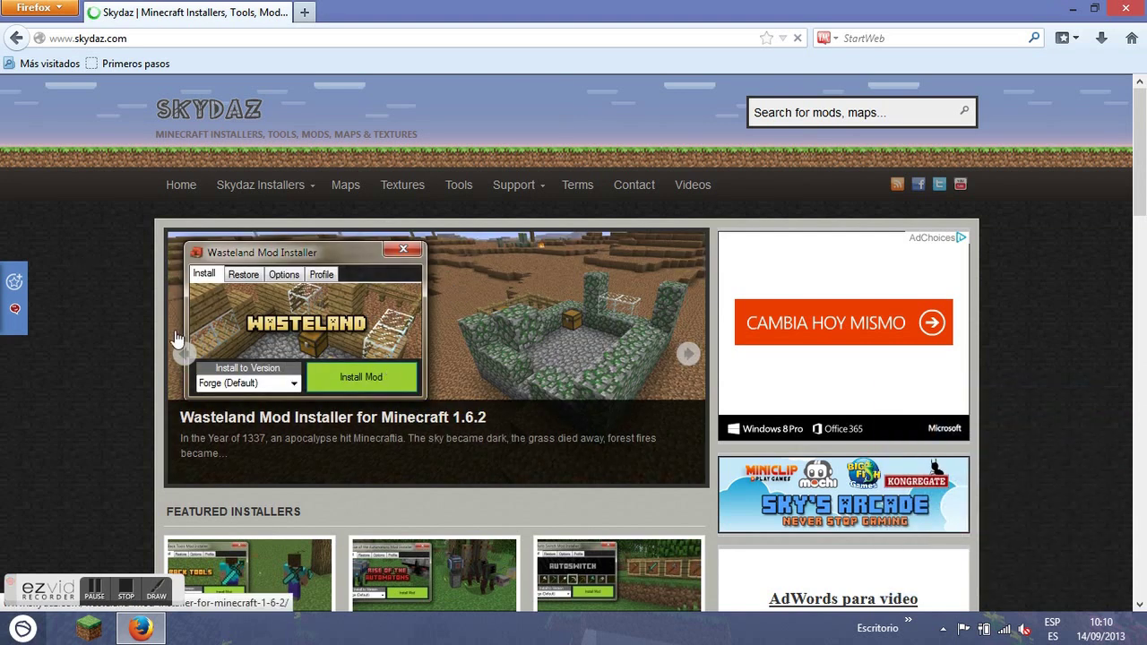
click(696, 357)
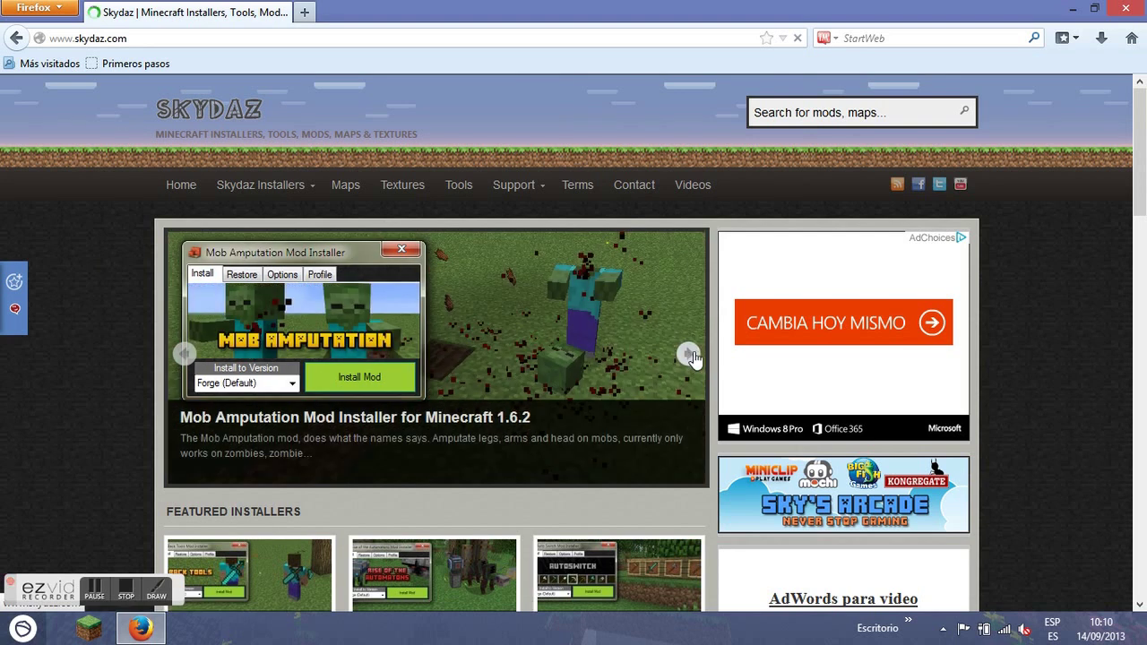
click(696, 356)
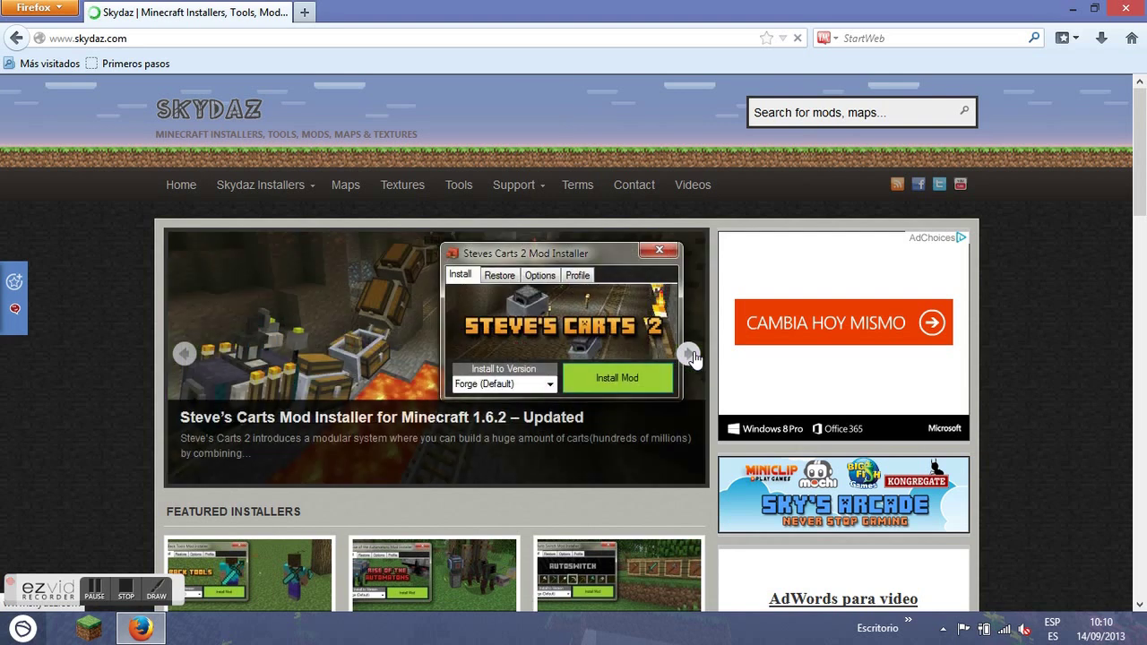
click(695, 356)
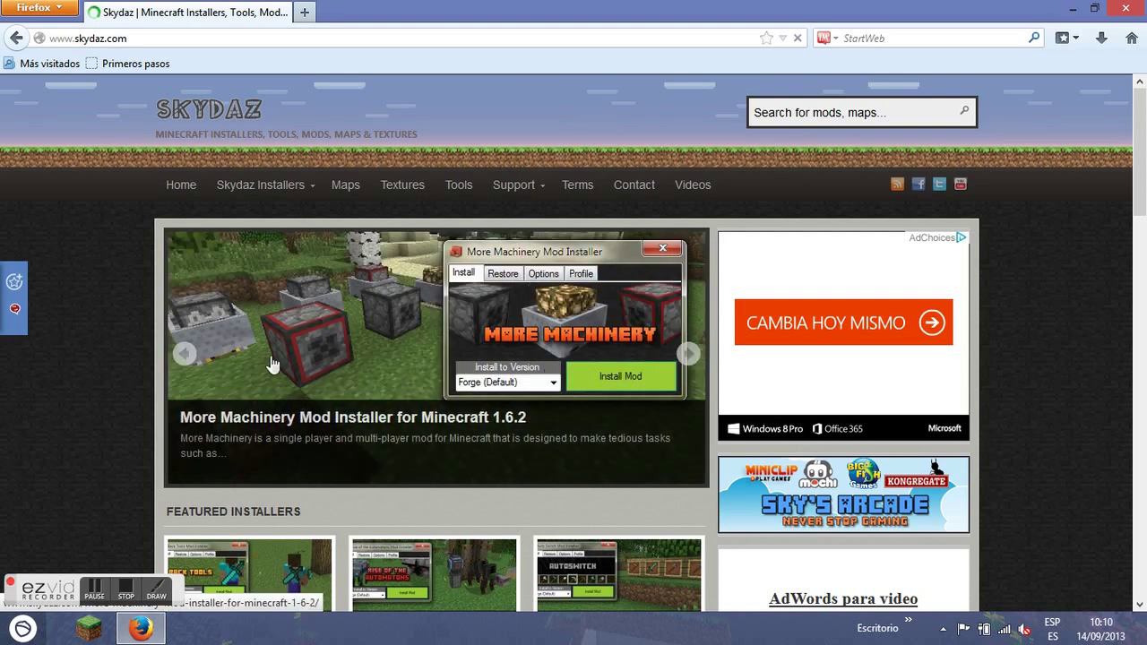
click(184, 353)
Open the Back Tools Mod Installer for Minecraft 1.6.2 page from the Featured Installers section.
scroll(373, 405, down, 2)
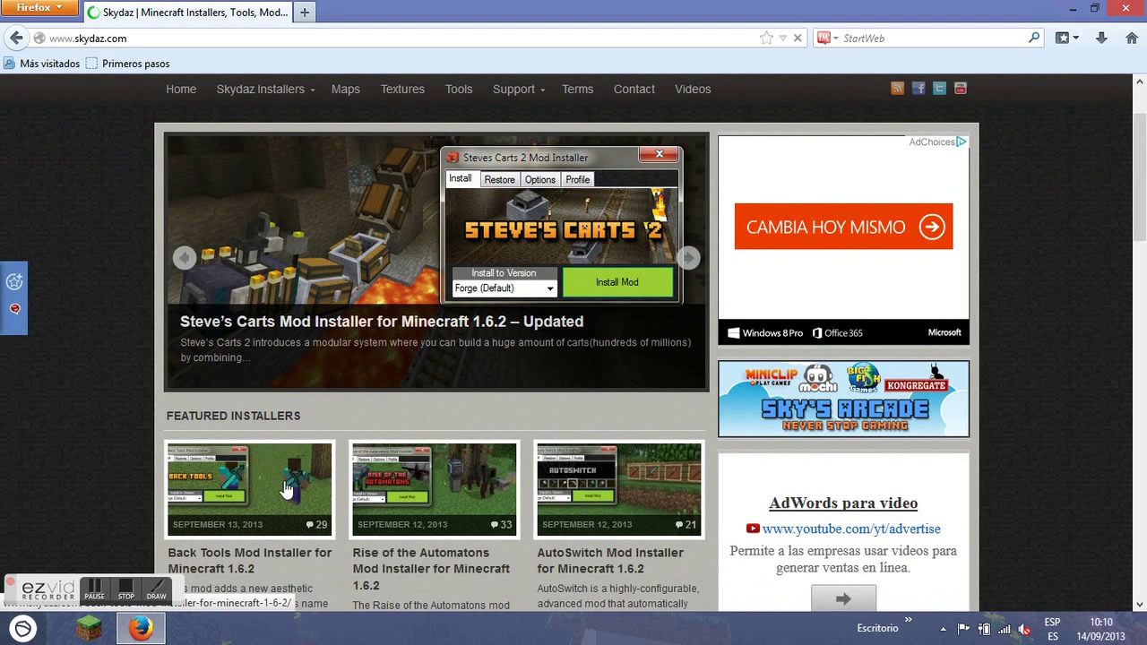
scroll(287, 494, down, 2)
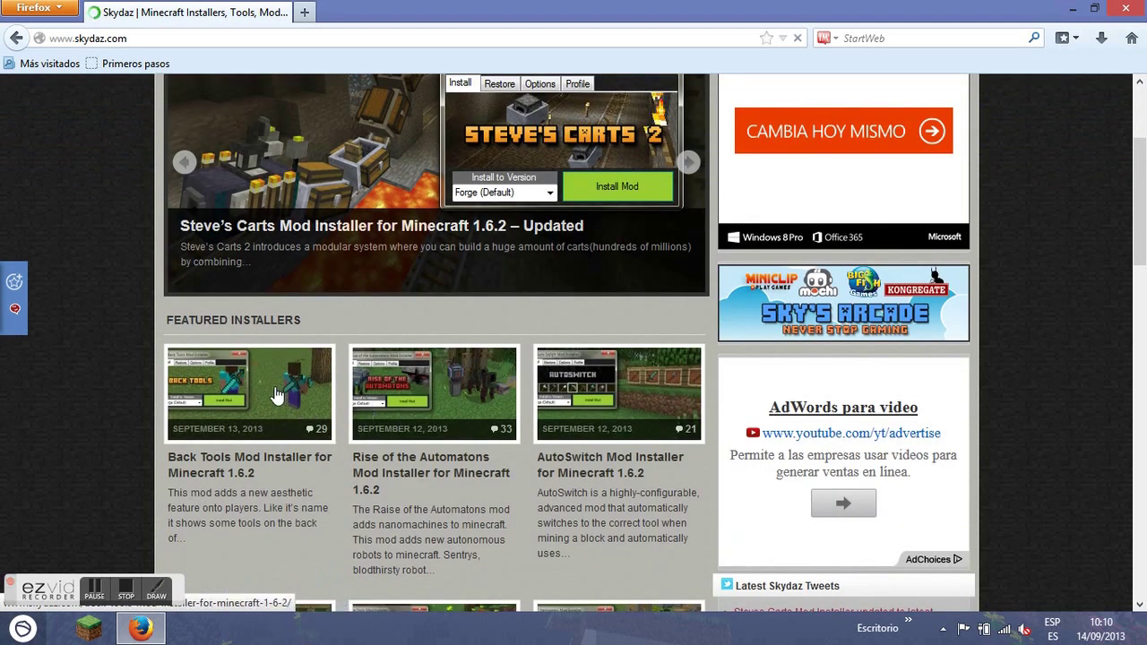
scroll(289, 370, down, 2)
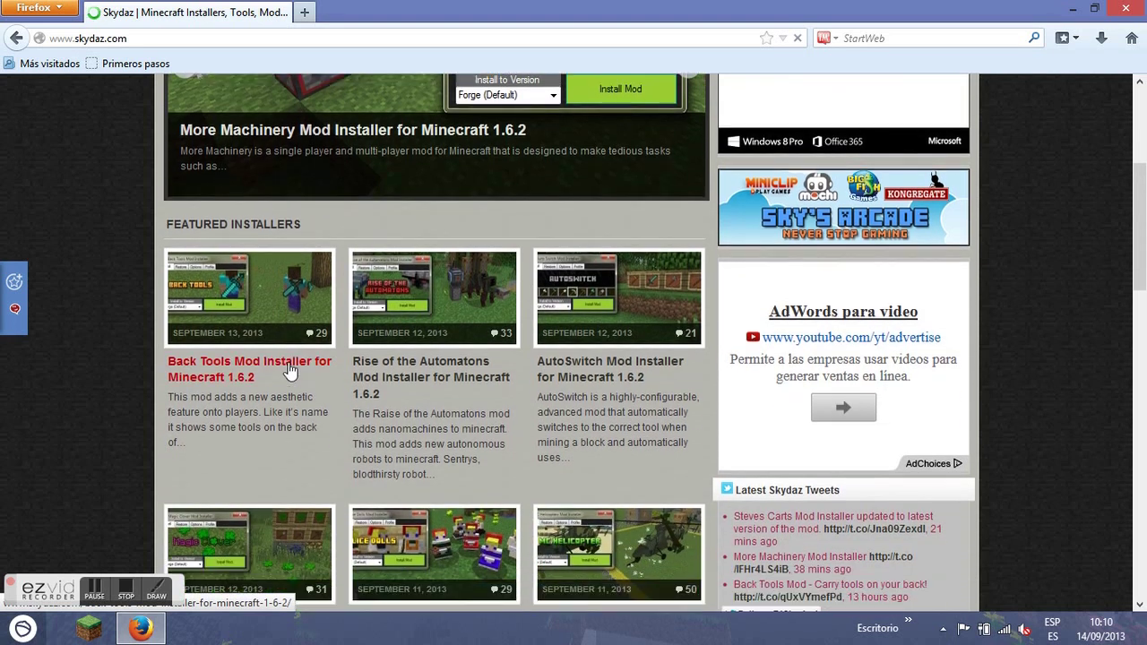
click(266, 314)
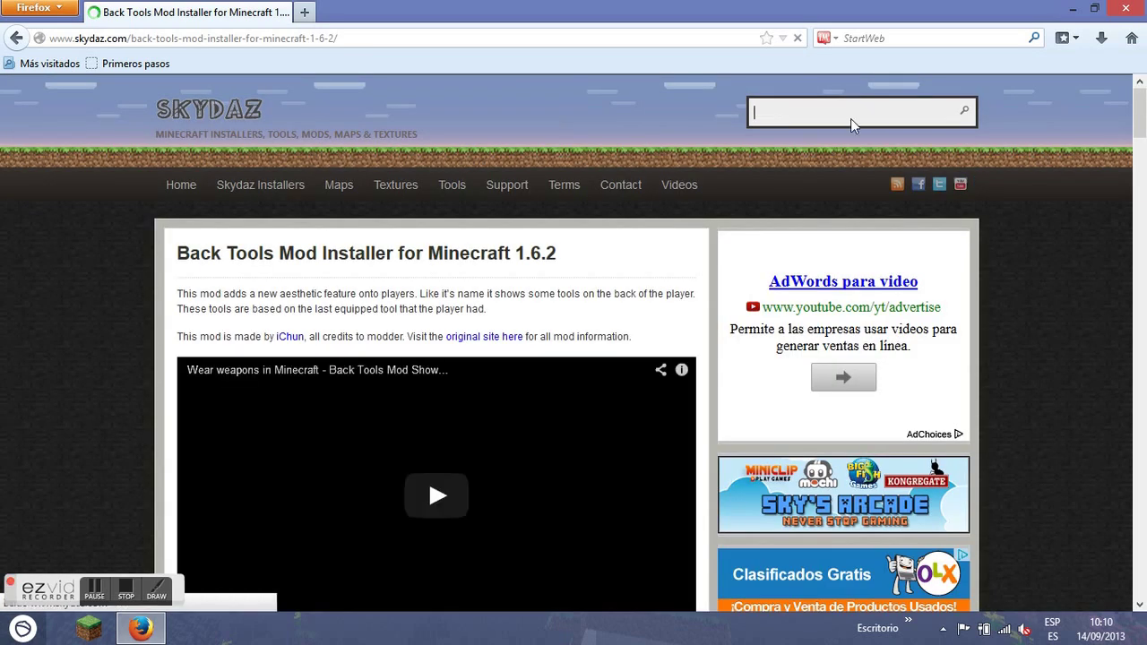
text(sc)
key(BackSpace)
key(BackSpace)
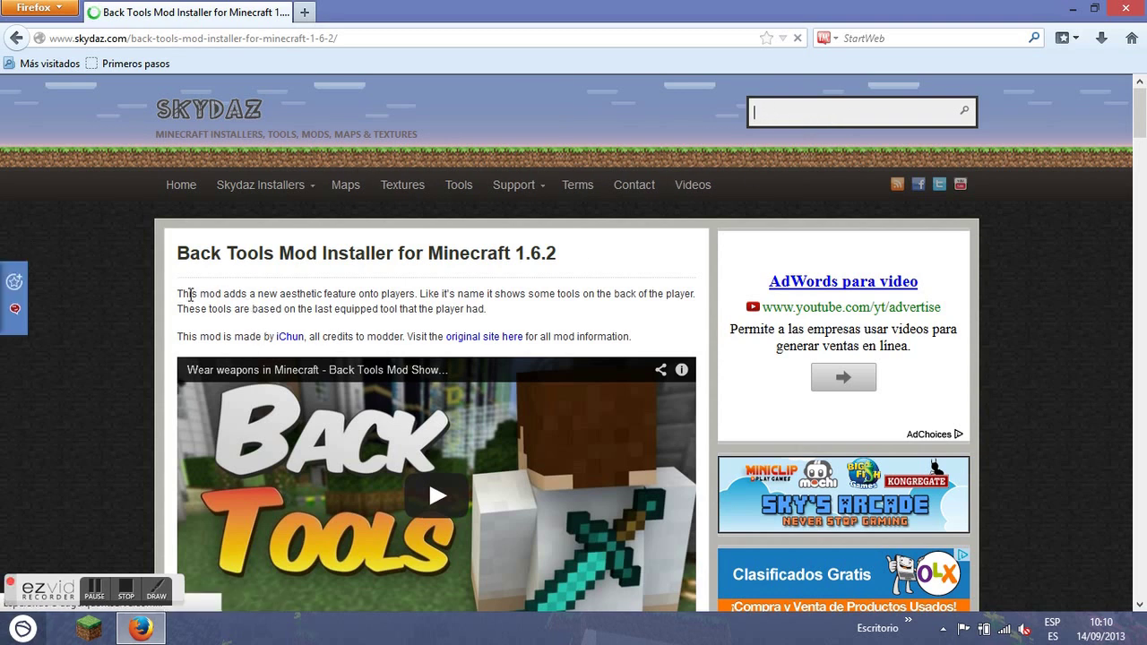
Read the Back Tools mod description and look over the two showcase videos on its page.
drag(180, 295, 668, 324)
click(102, 300)
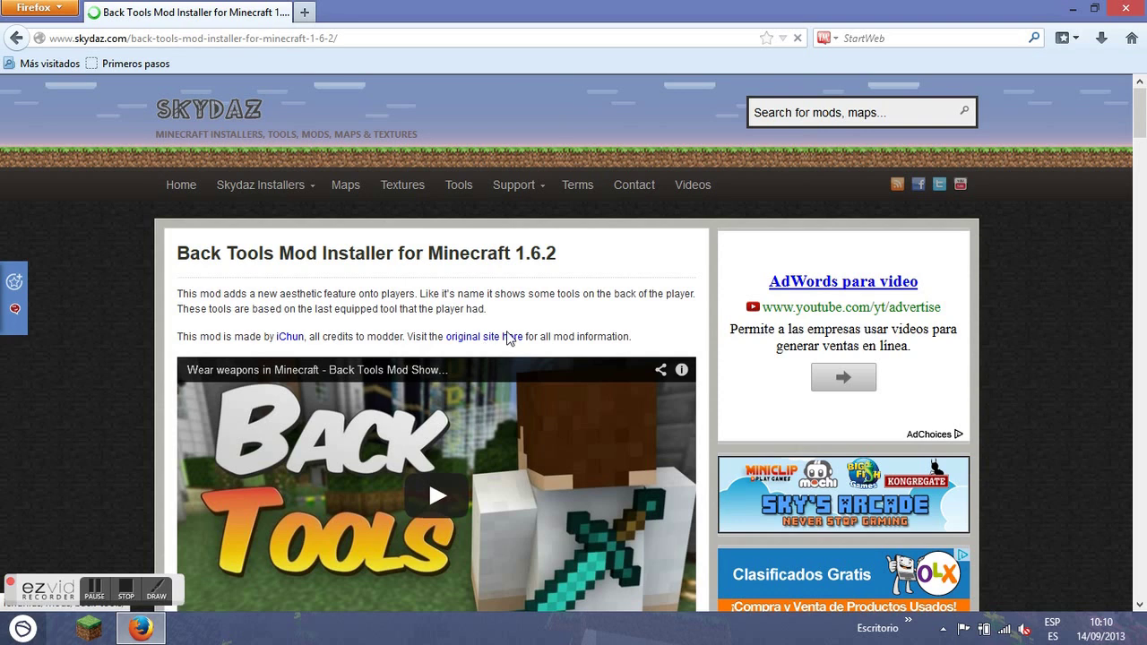
scroll(577, 356, down, 3)
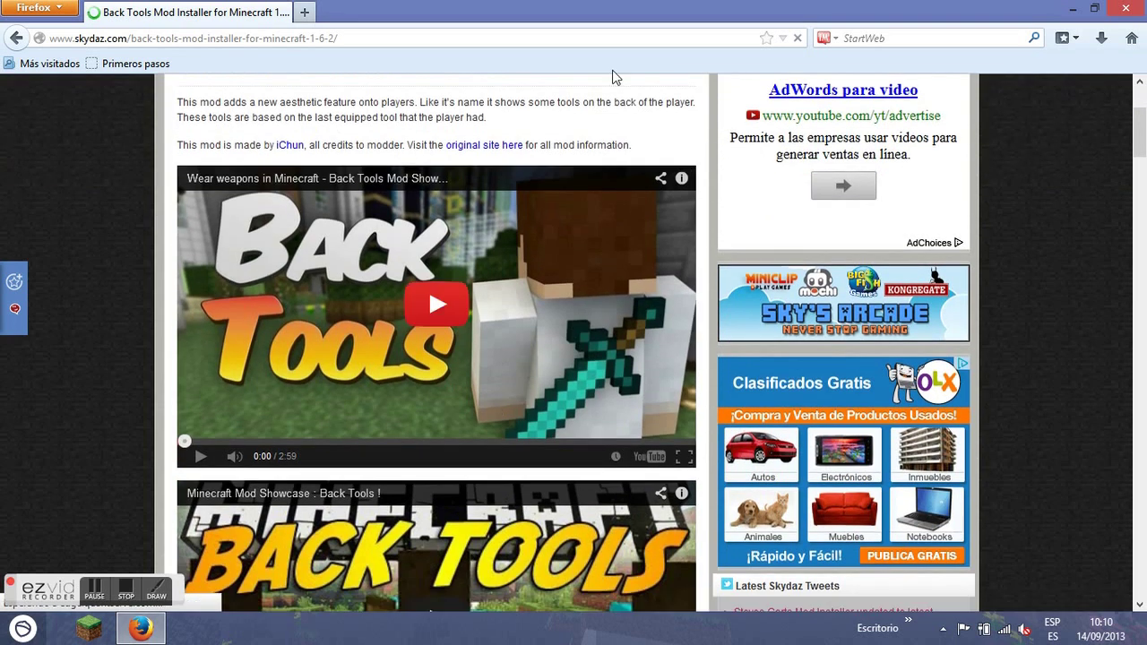
scroll(272, 270, down, 1)
scroll(271, 270, down, 3)
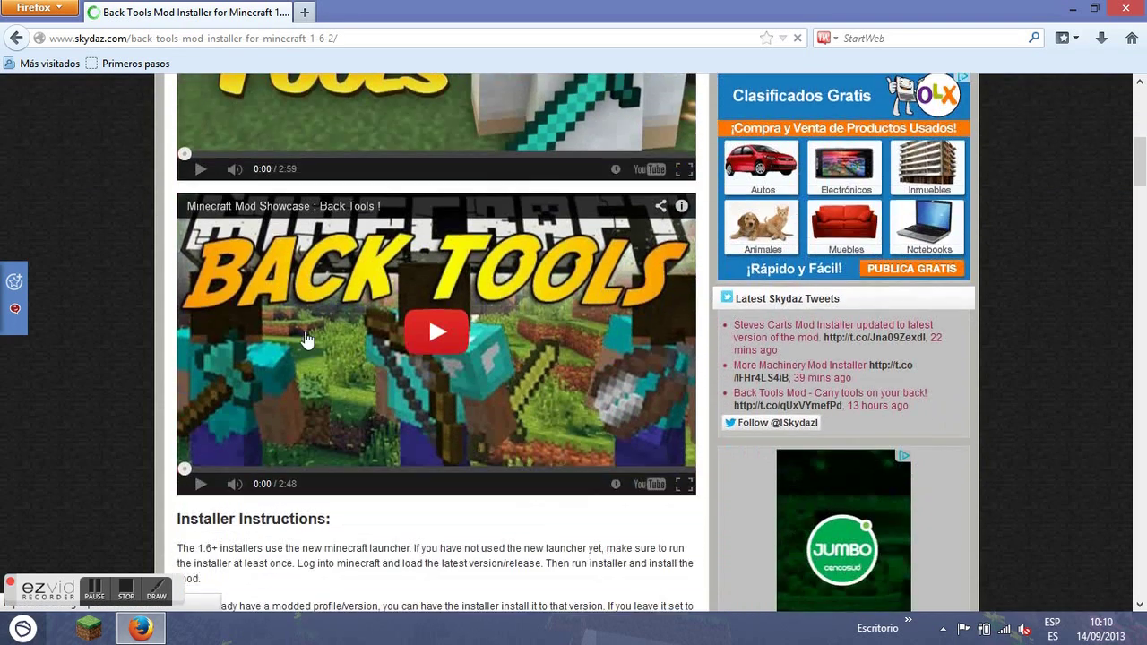
scroll(291, 408, up, 2)
scroll(272, 274, up, 2)
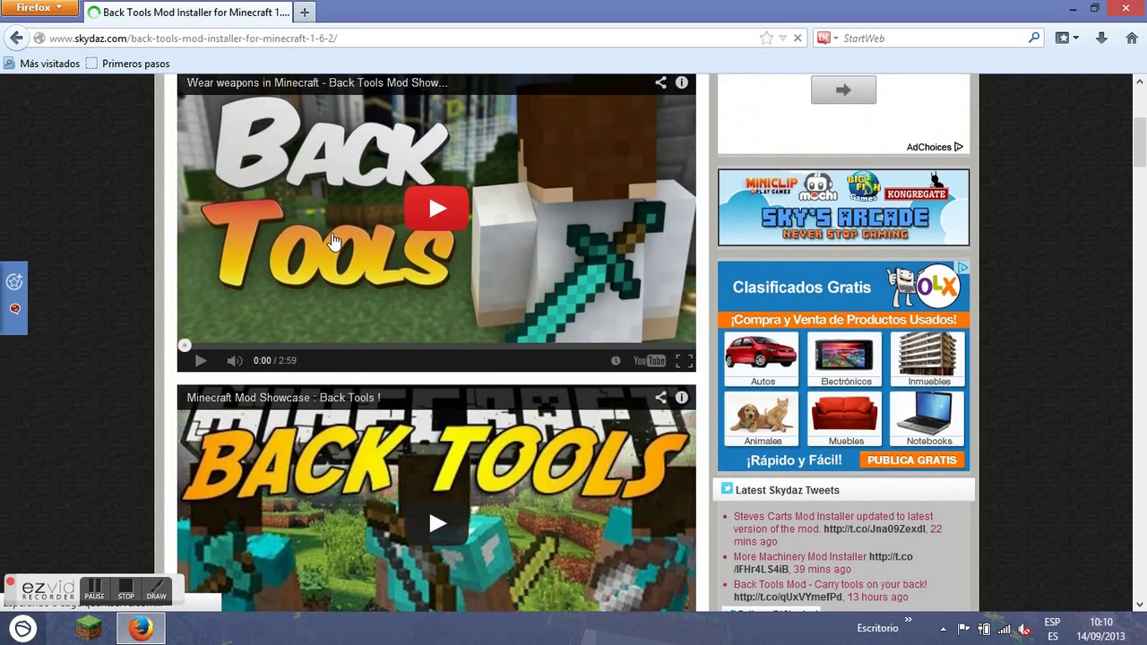
scroll(334, 340, up, 3)
scroll(334, 341, down, 3)
scroll(334, 341, down, 2)
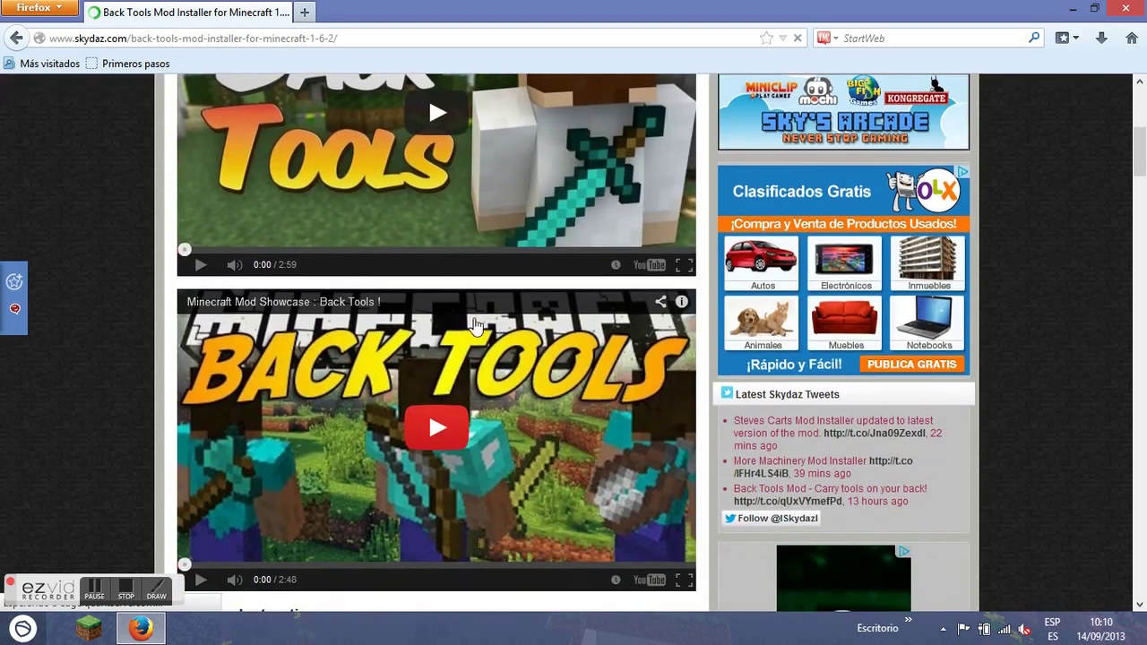
scroll(533, 293, up, 2)
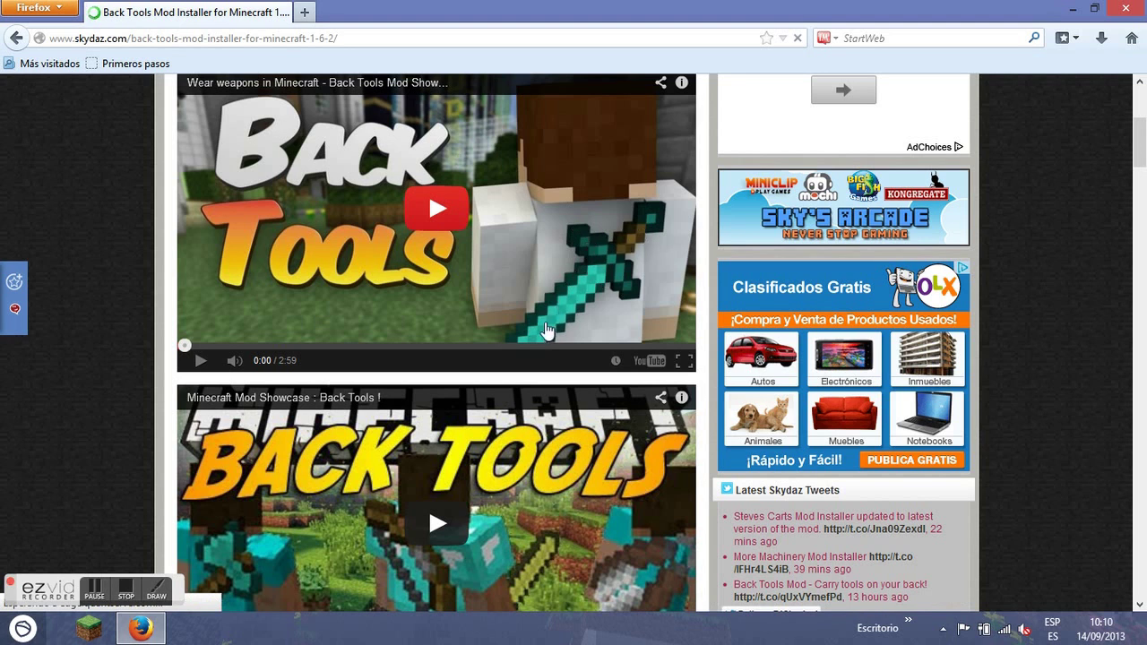
scroll(506, 318, up, 2)
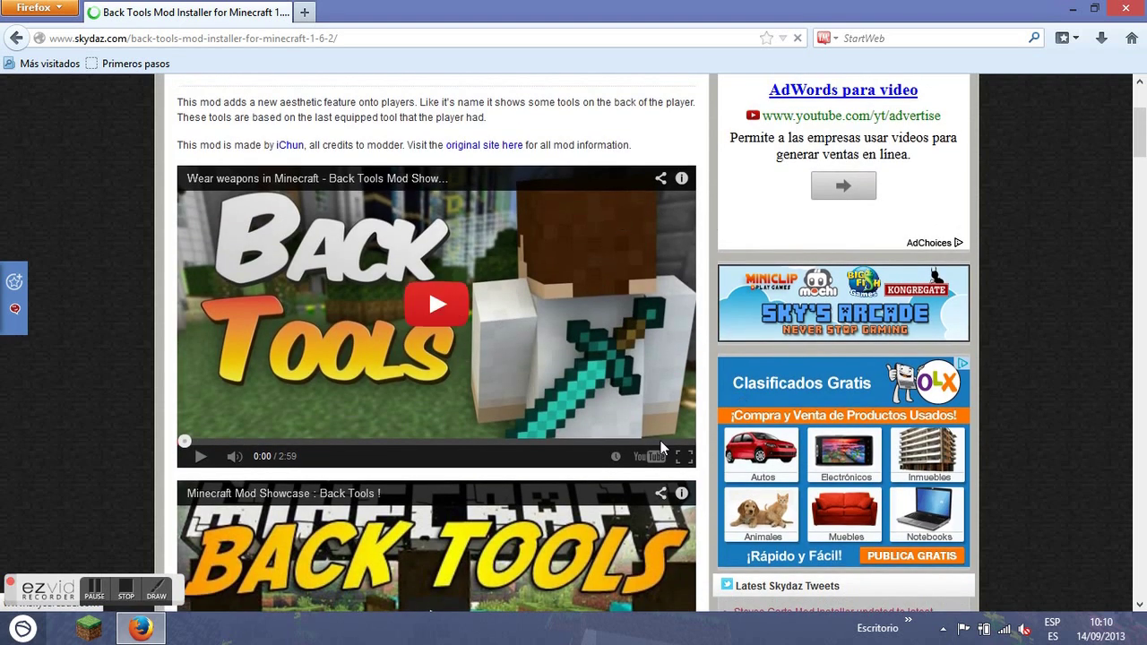
scroll(461, 305, down, 5)
scroll(415, 301, up, 1)
scroll(417, 215, up, 2)
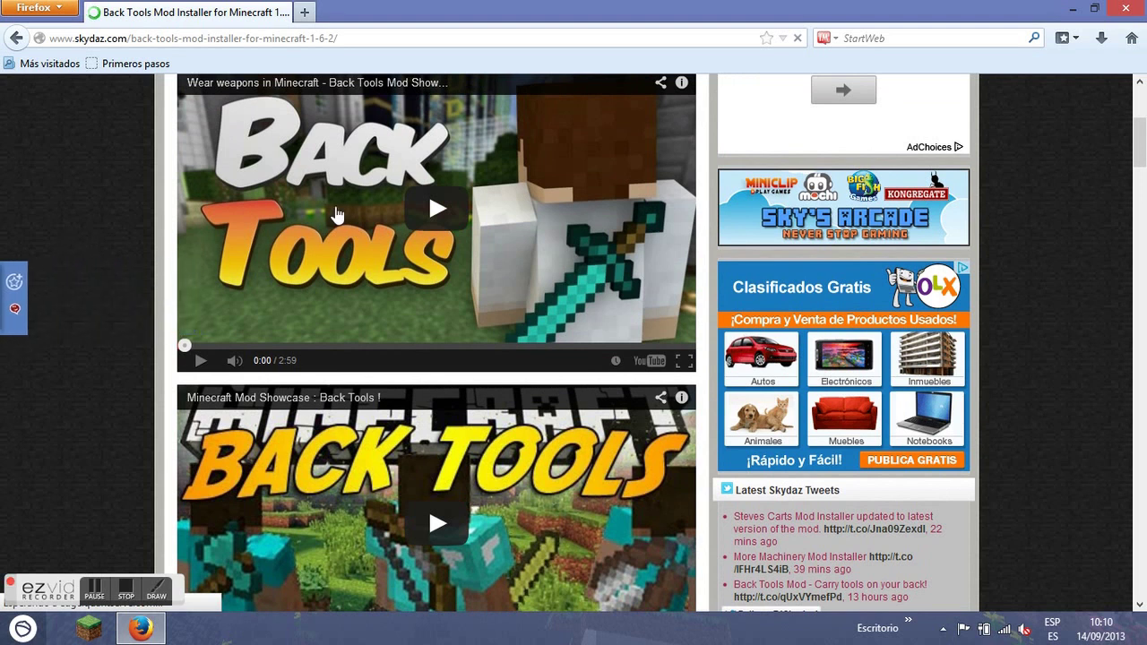
scroll(350, 235, down, 2)
scroll(355, 243, up, 2)
Examine the installer instructions and the .zip and .exe options in the Downloads section.
scroll(413, 244, down, 2)
scroll(413, 244, down, 3)
scroll(243, 323, down, 2)
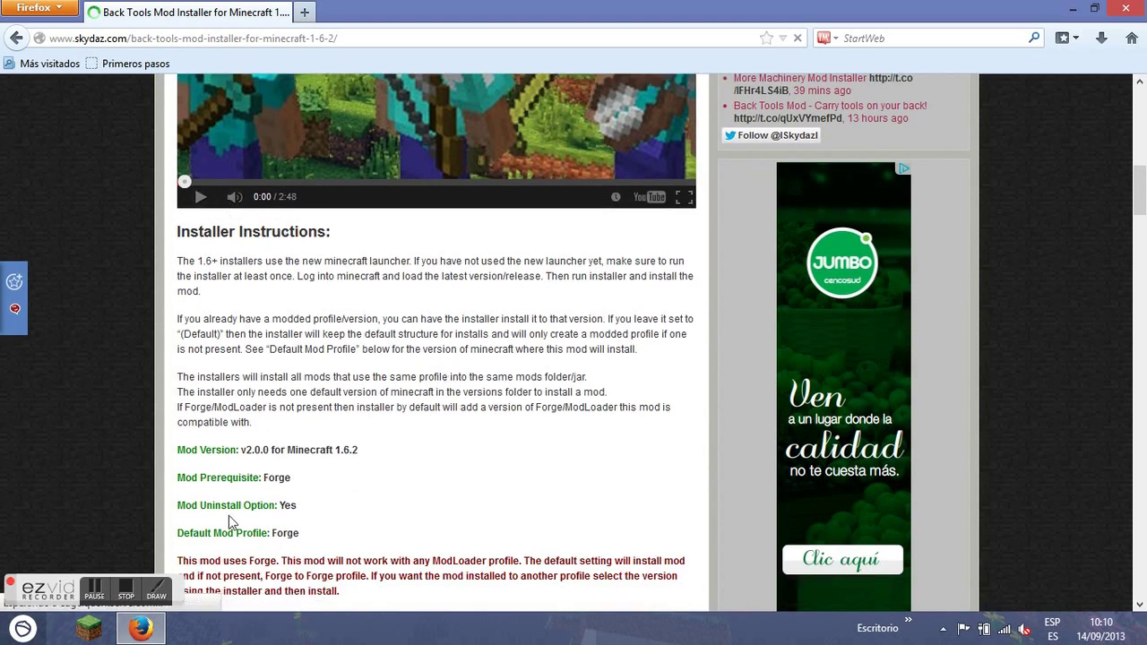
scroll(228, 500, down, 2)
scroll(178, 455, down, 2)
drag(171, 458, 363, 487)
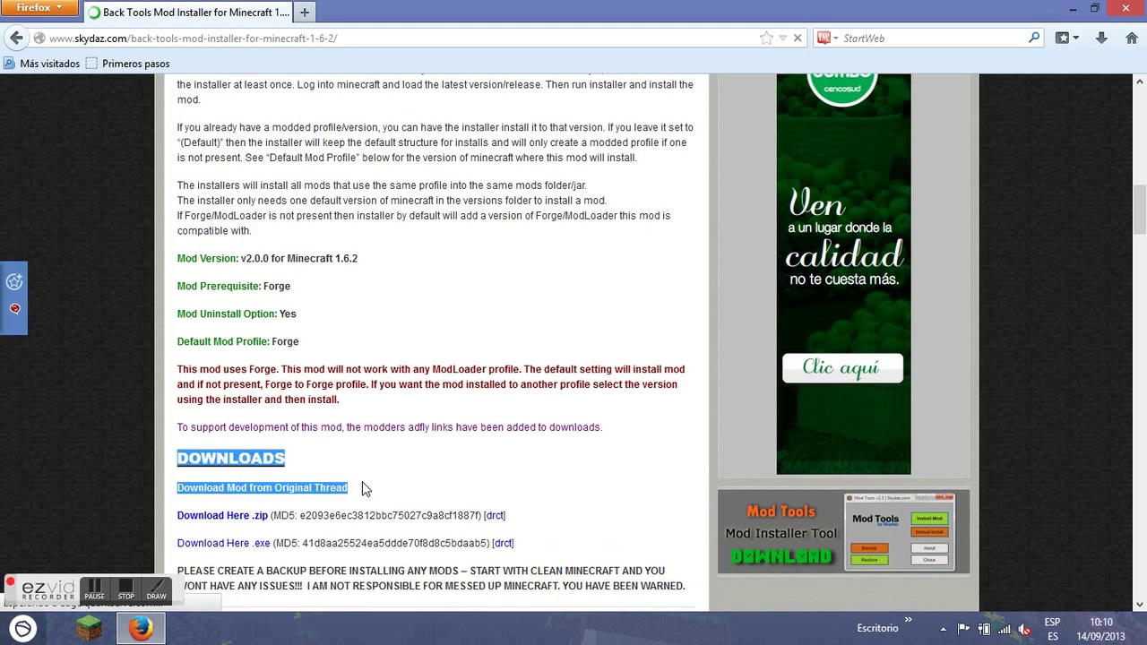
click(369, 471)
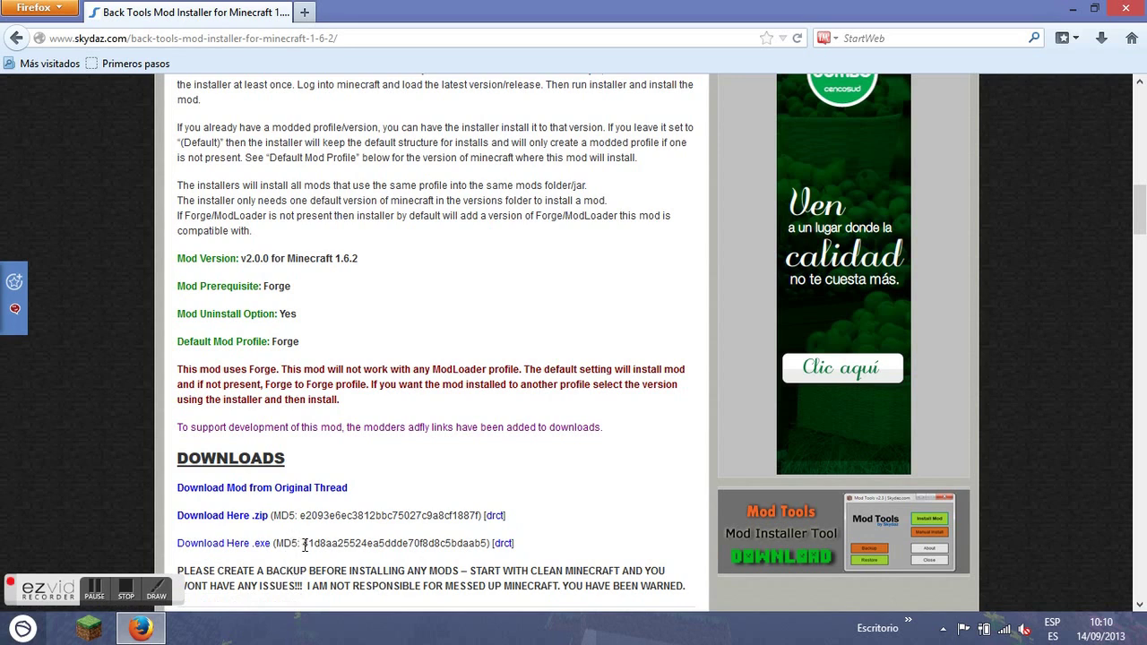
drag(307, 555, 525, 540)
click(567, 527)
drag(275, 543, 363, 549)
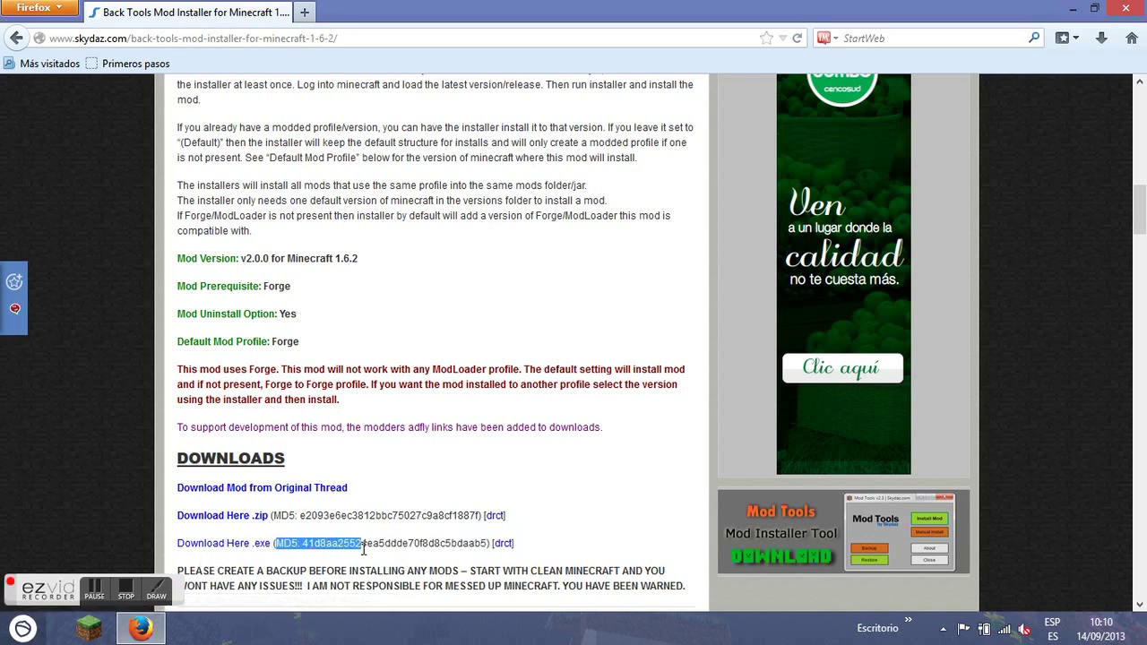
click(164, 558)
Download Back Tools Mod Installer.exe through the direct (drct) link beside the .exe option and save the file.
click(506, 546)
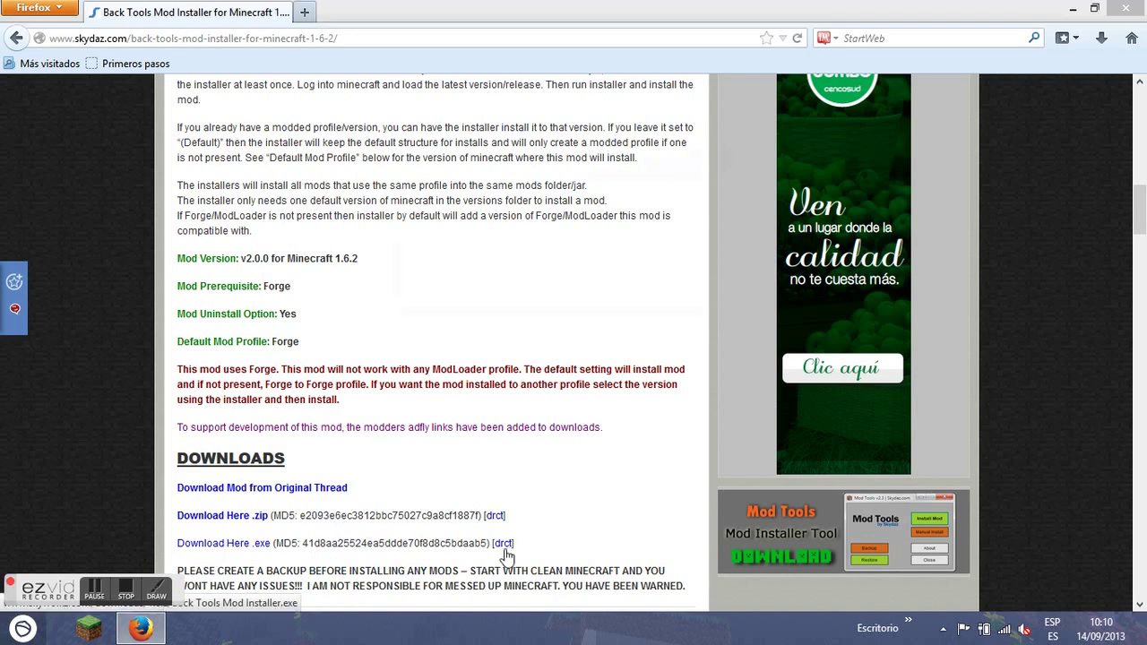
click(620, 297)
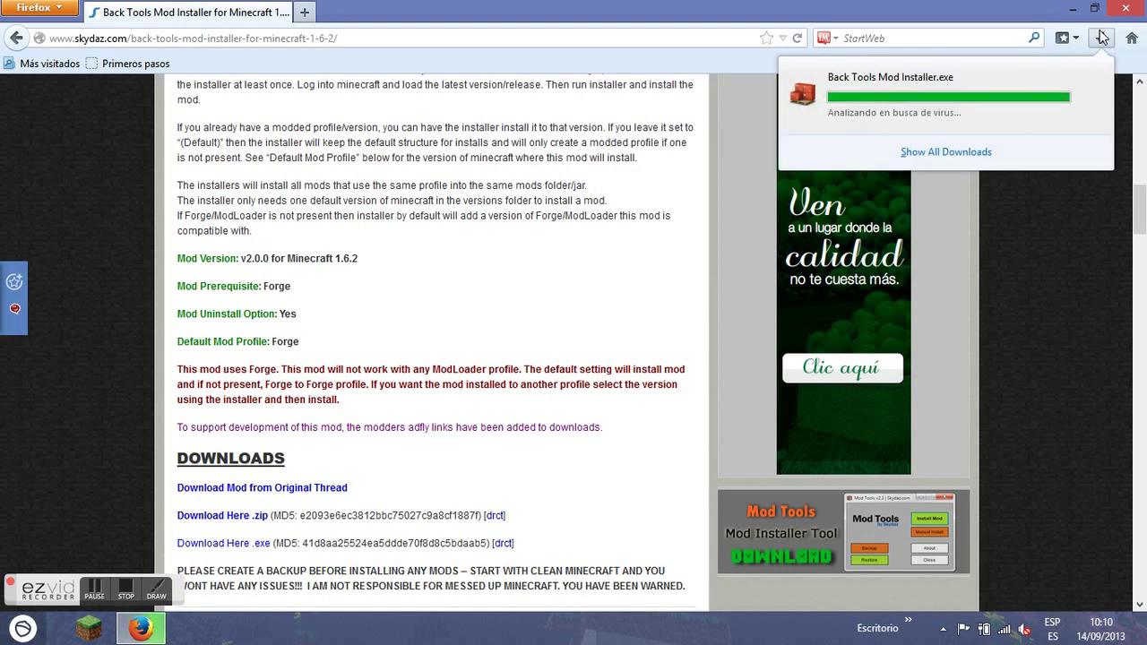
click(1067, 271)
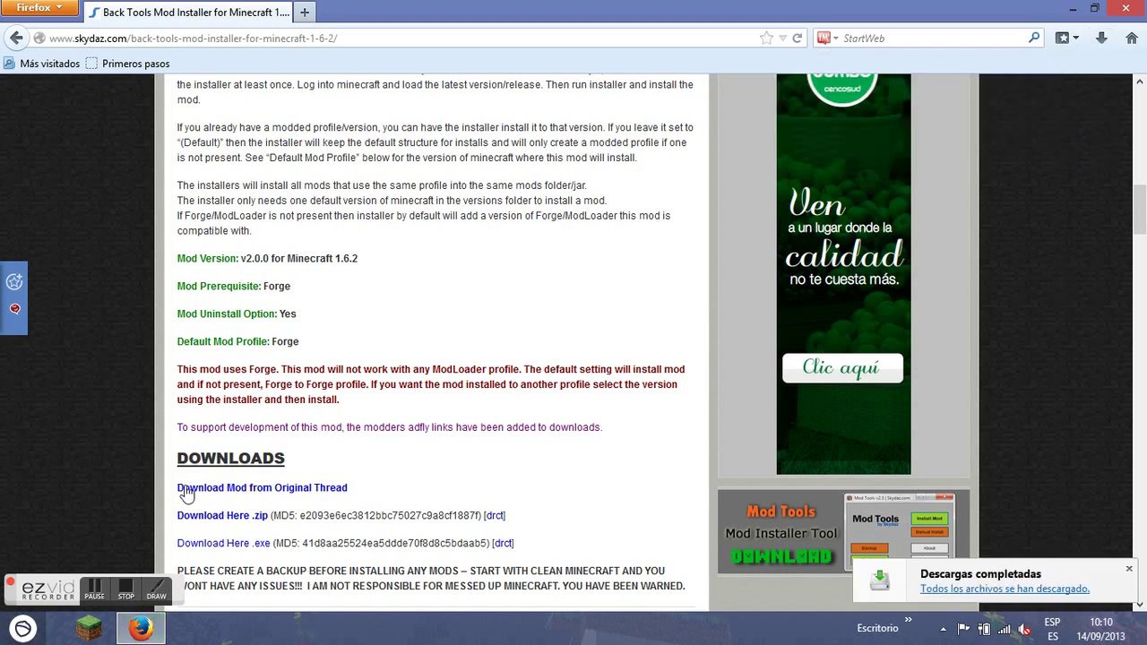
click(1102, 38)
click(970, 94)
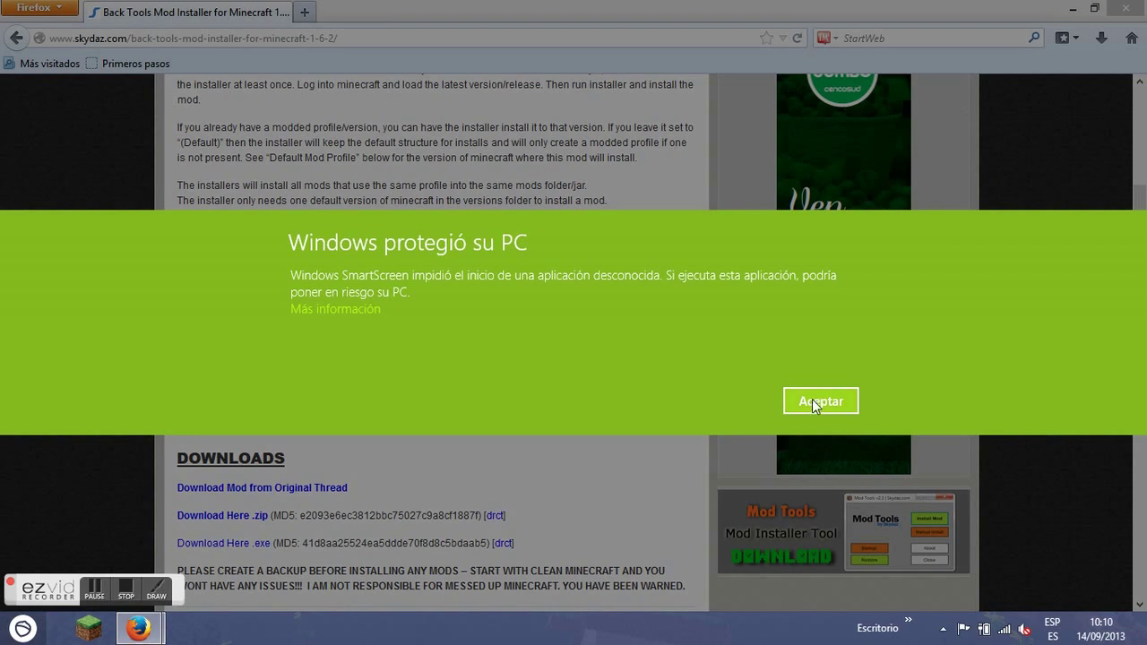
click(819, 400)
Run the downloaded Back Tools Mod Installer.exe, choosing to run it anyway despite the Windows SmartScreen block.
click(1101, 37)
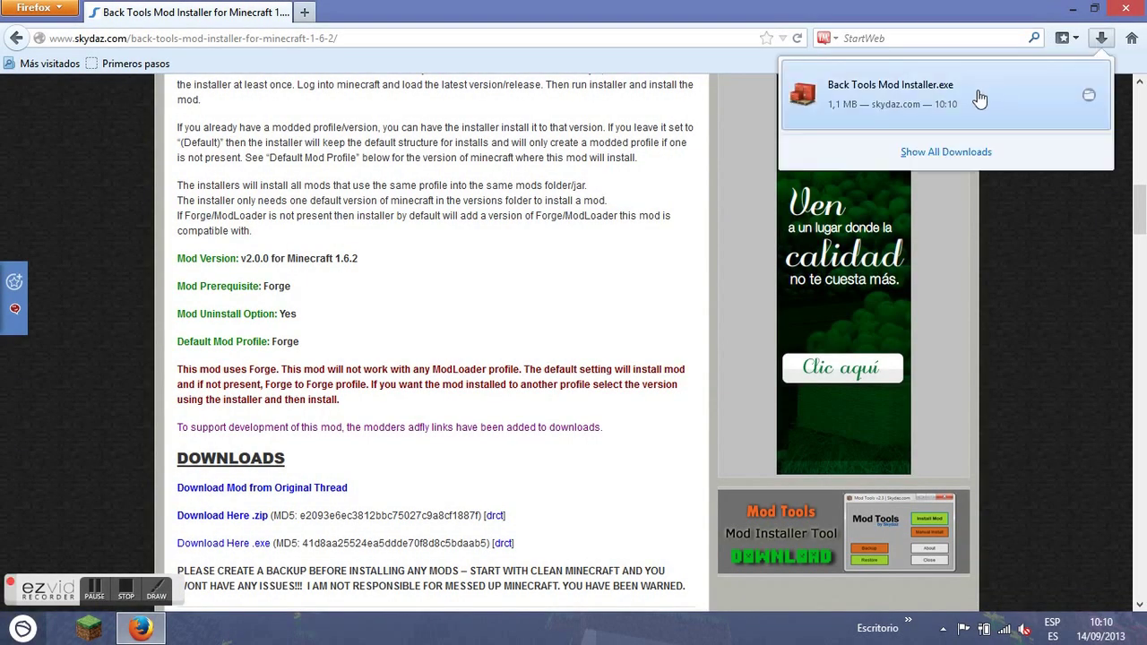
click(914, 108)
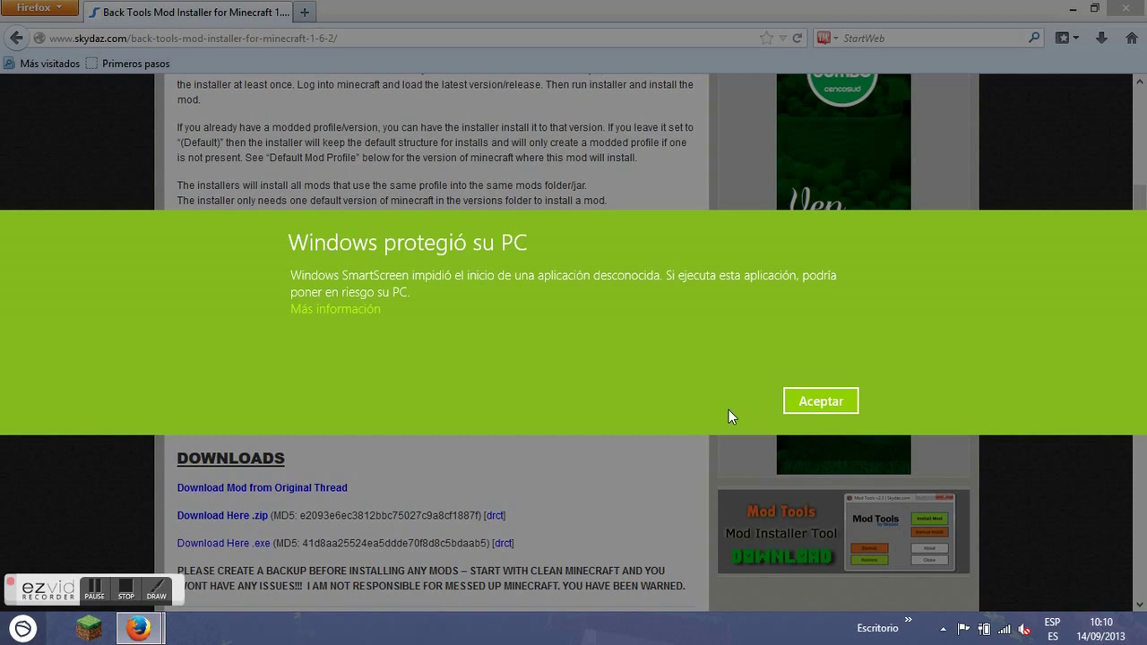
click(352, 309)
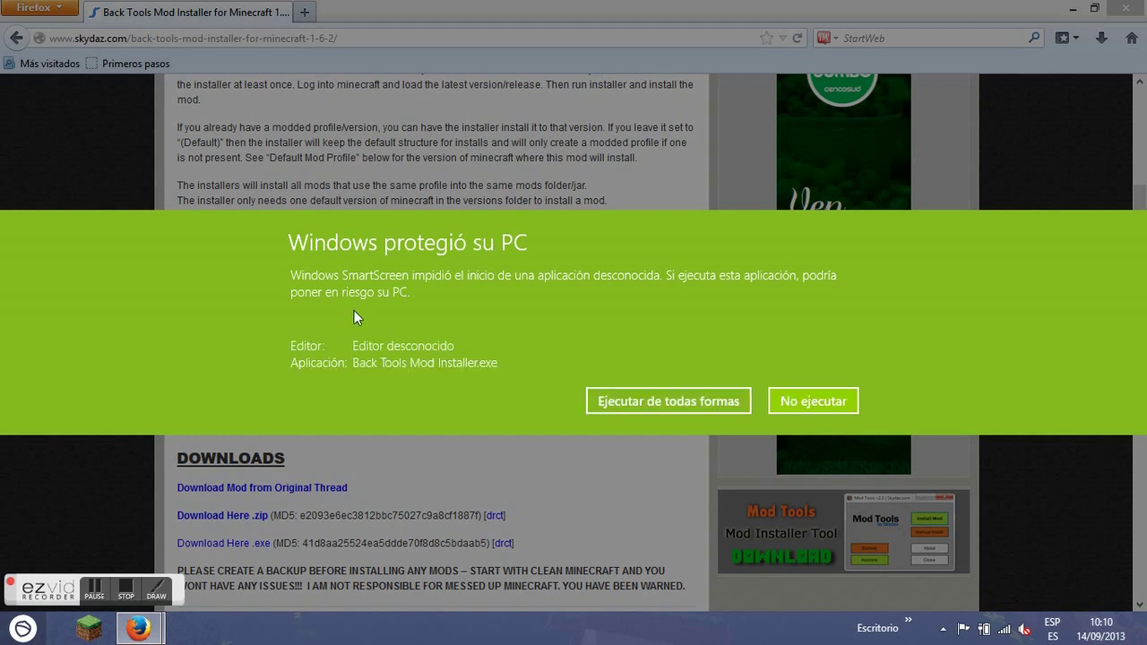
click(652, 394)
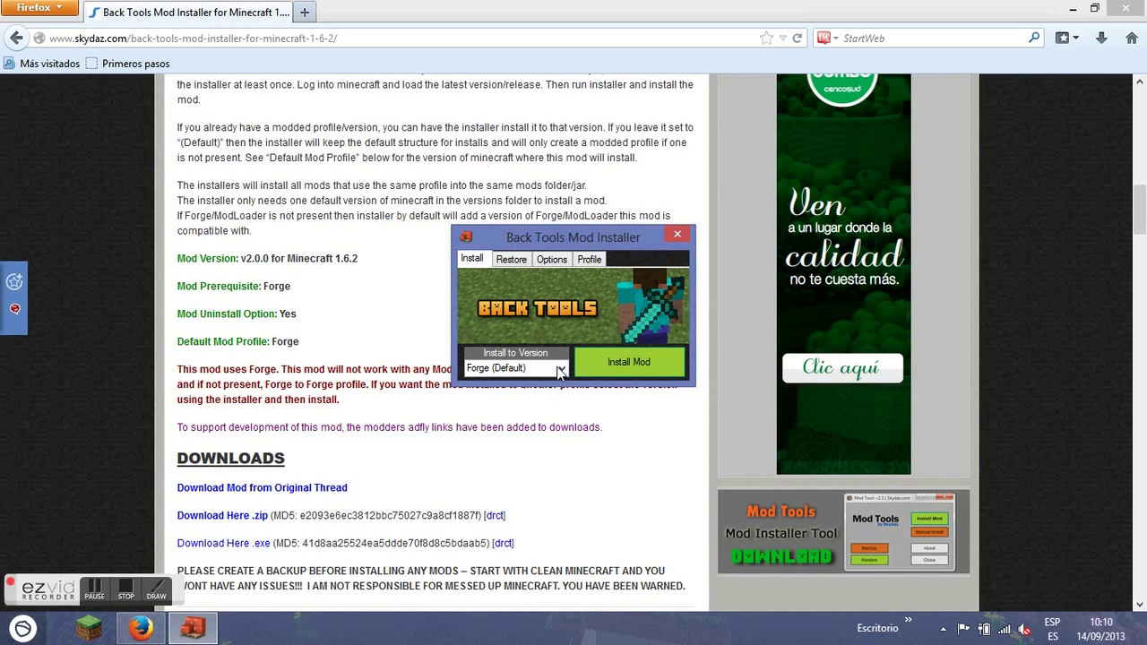
Examine the installer's list of target versions and the mod prerequisite and default mod profile stated on the download page.
click(562, 370)
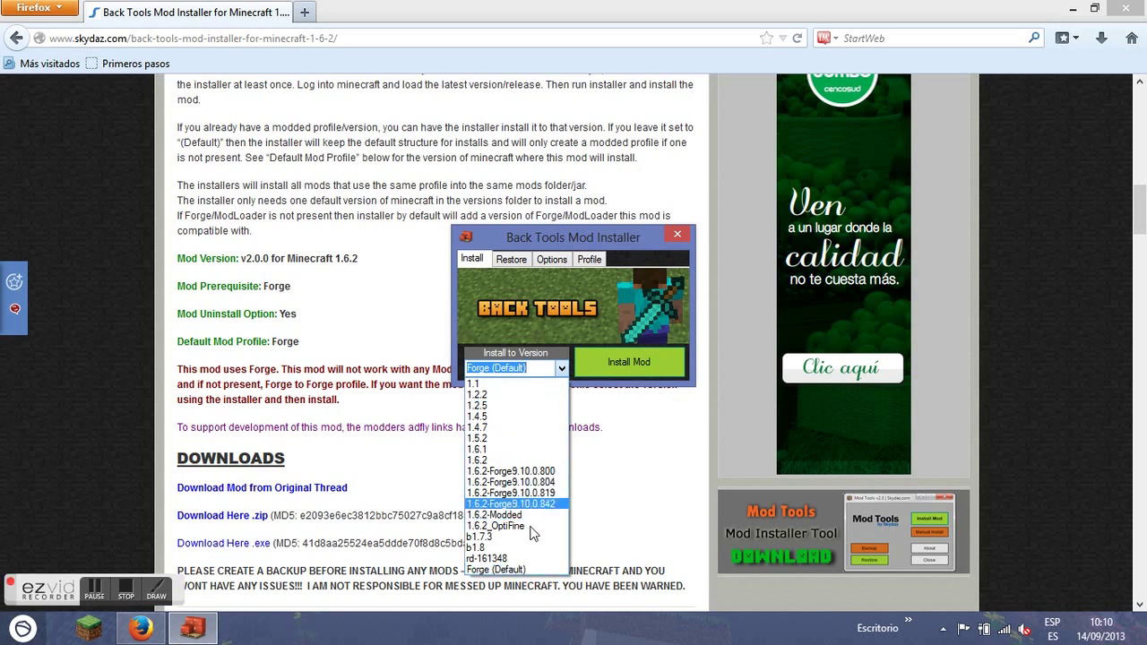
click(612, 199)
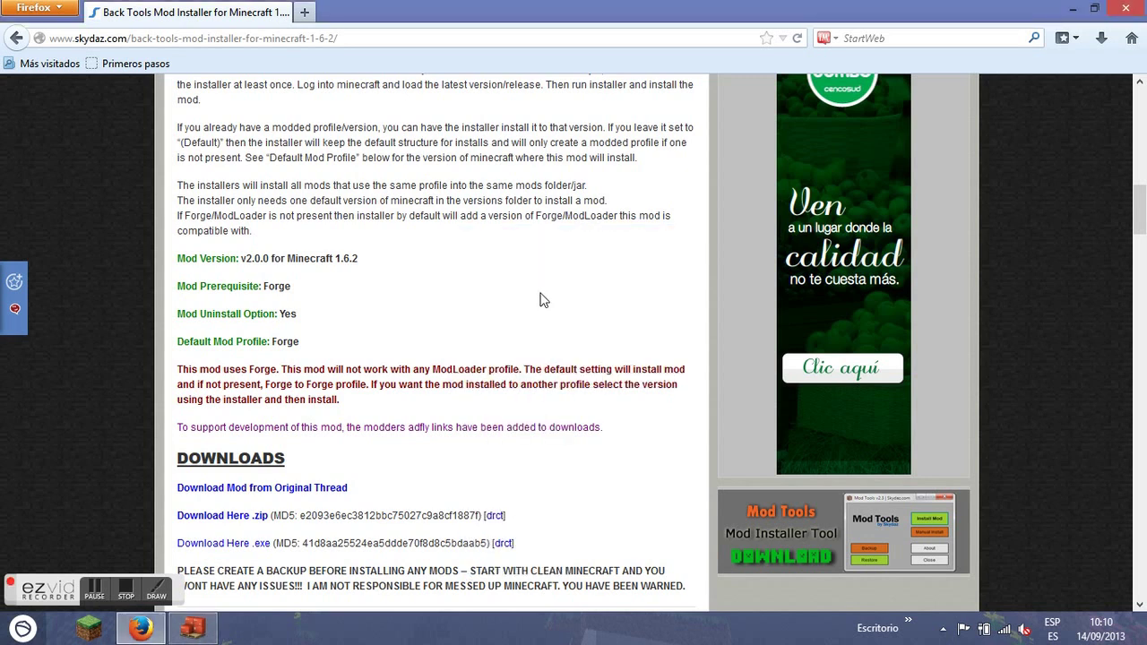
scroll(215, 571, down, 2)
scroll(260, 414, up, 2)
drag(189, 341, 311, 341)
click(311, 341)
drag(198, 290, 267, 287)
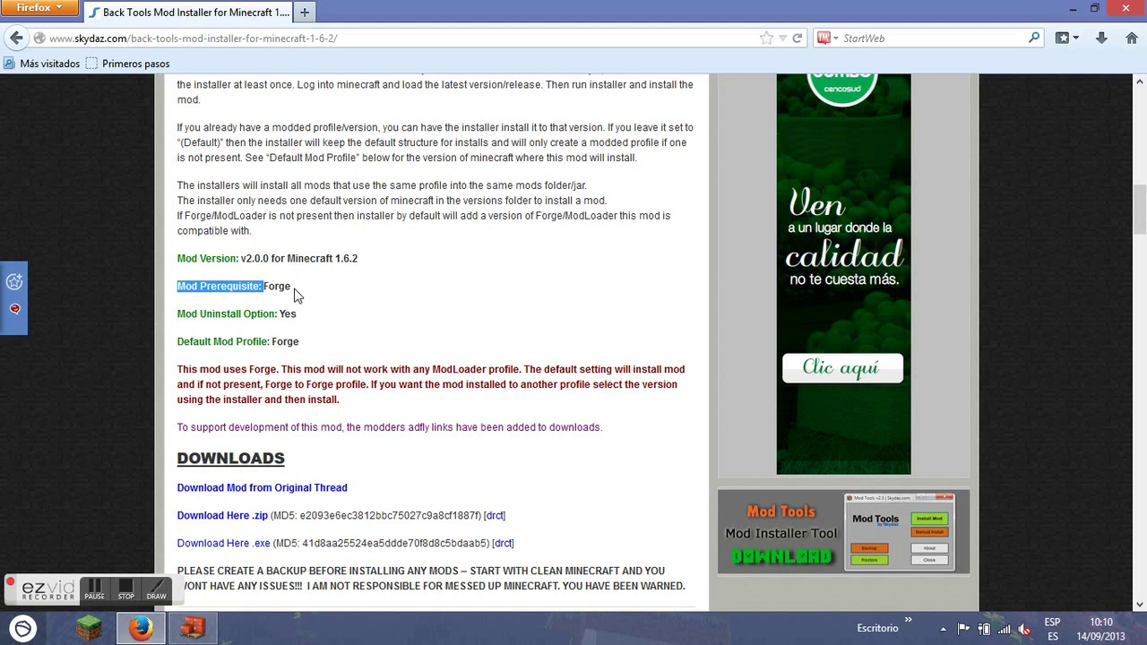
click(300, 286)
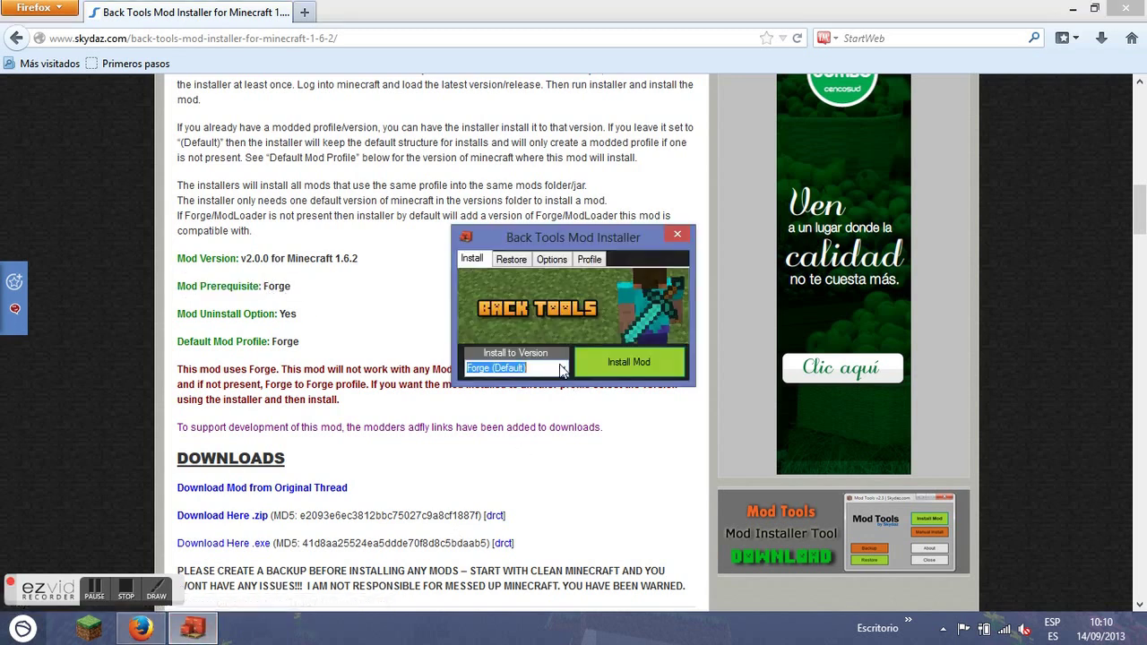
Install the Back Tools mod to the Forge (Default) version without backing up Minecraft.
click(562, 370)
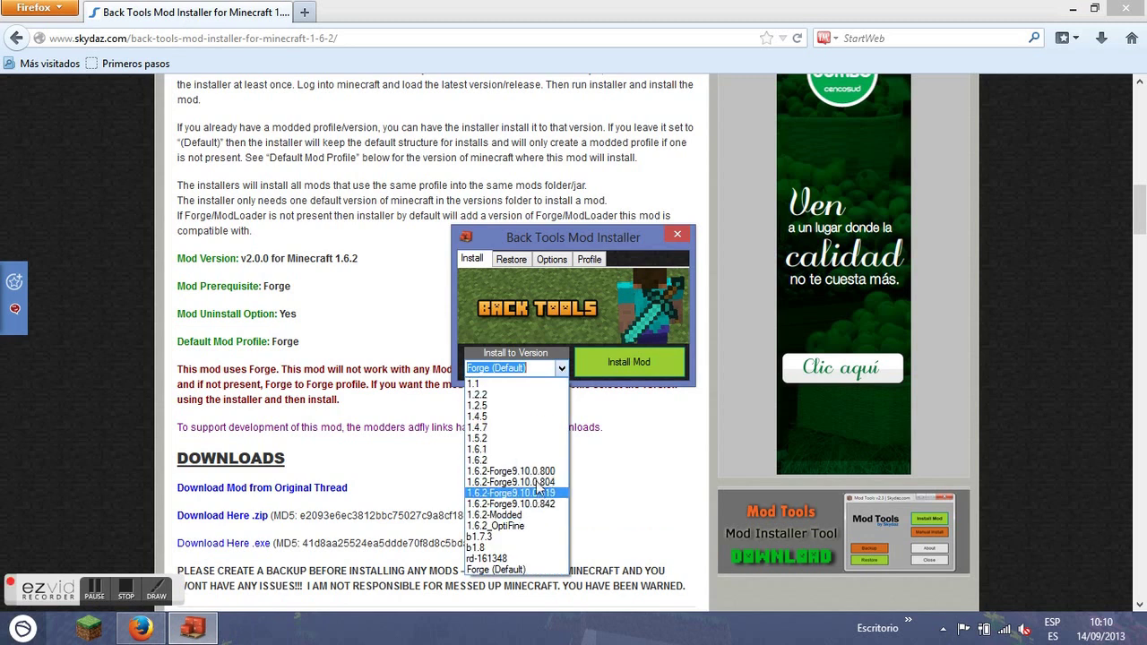
click(513, 570)
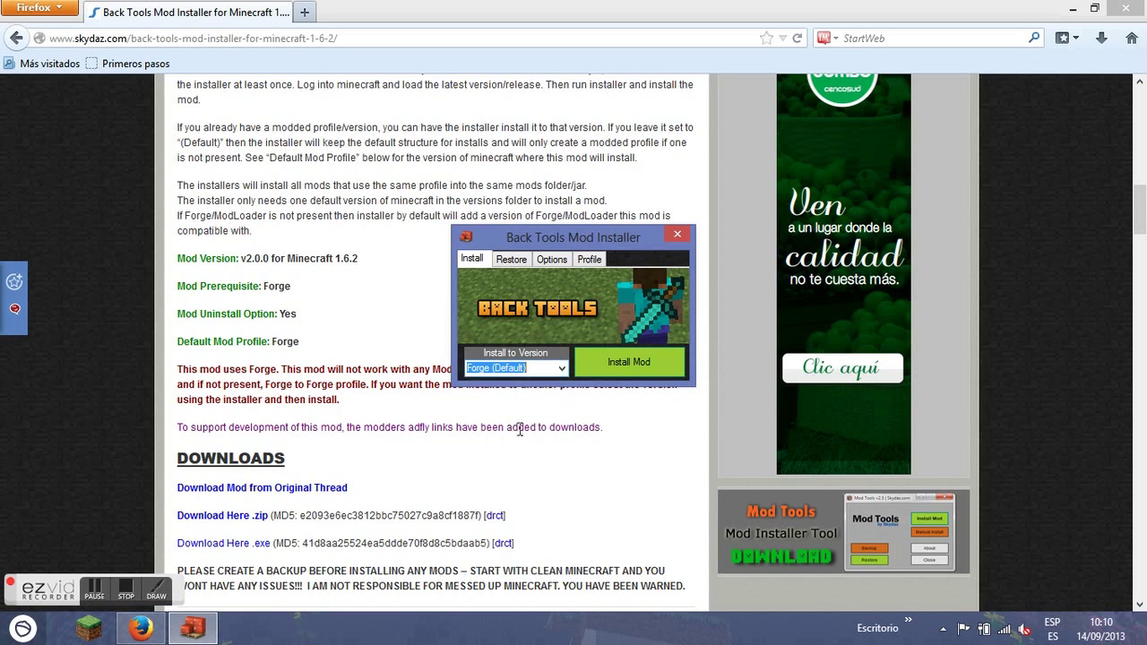
click(638, 370)
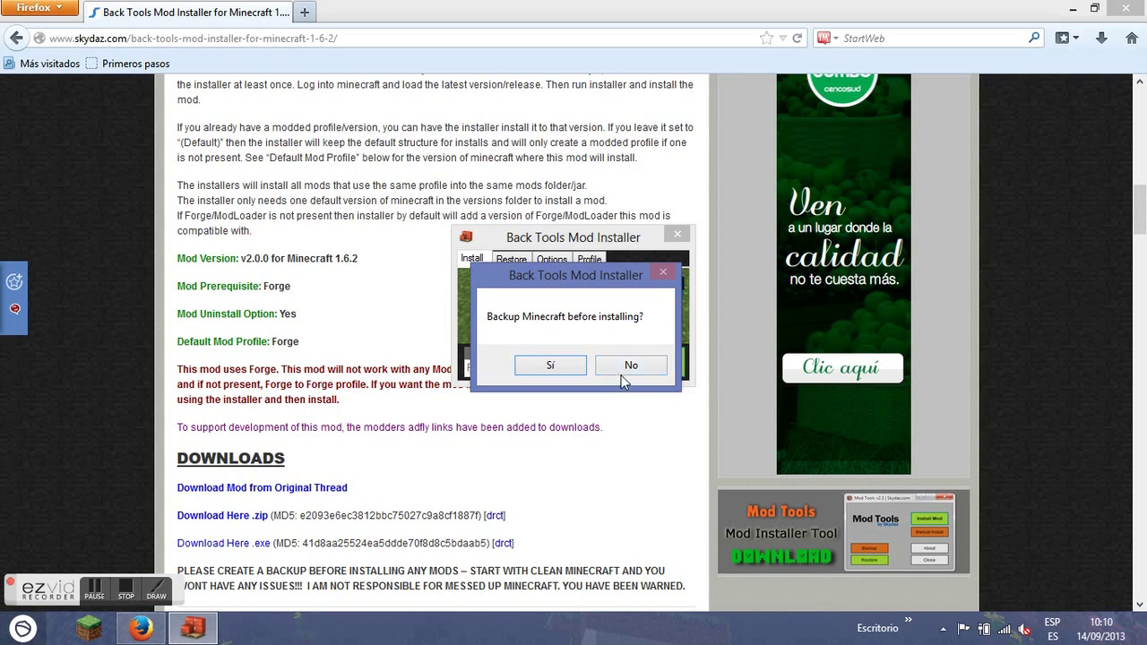
click(628, 368)
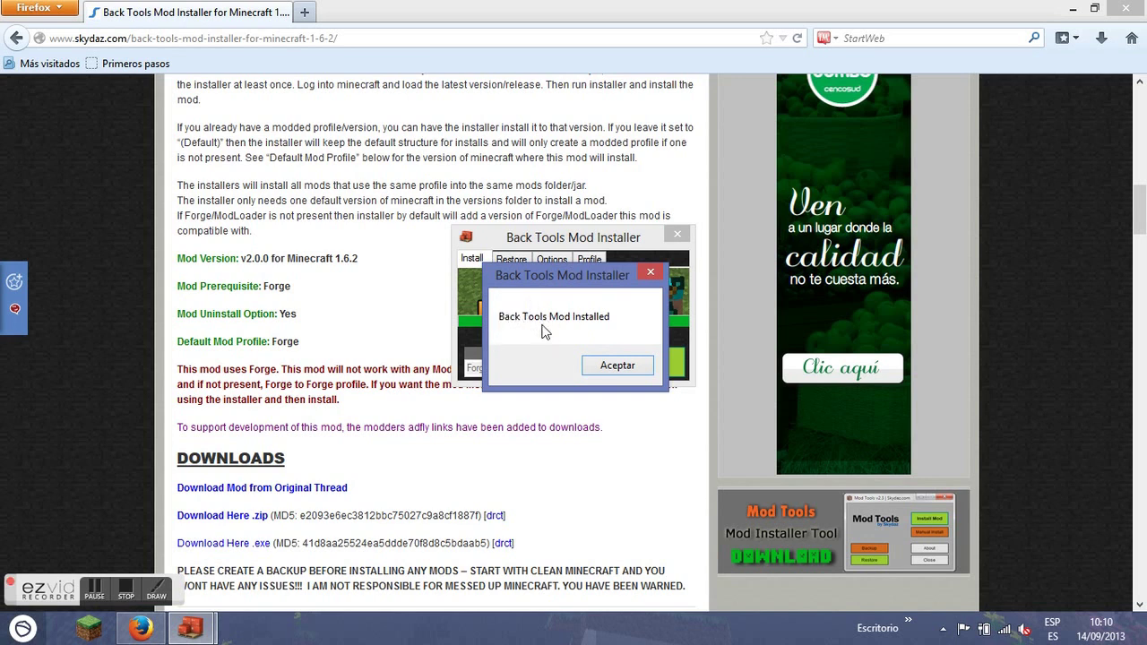
click(617, 366)
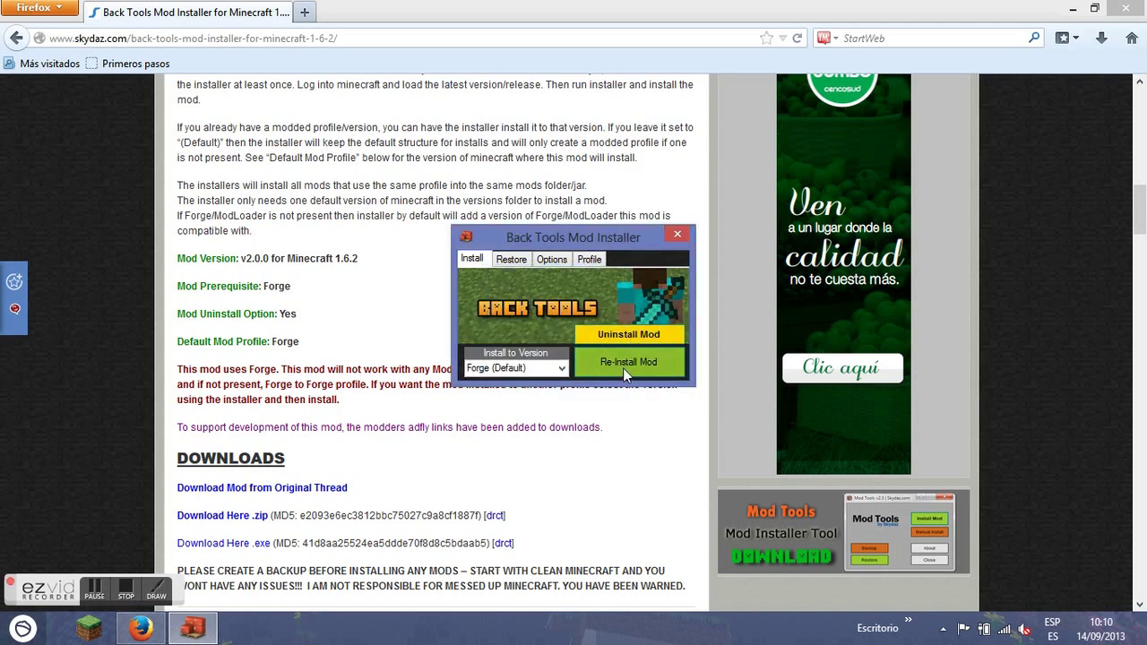
Look over the installer's restore, options and profile pages, and close the installer.
click(520, 264)
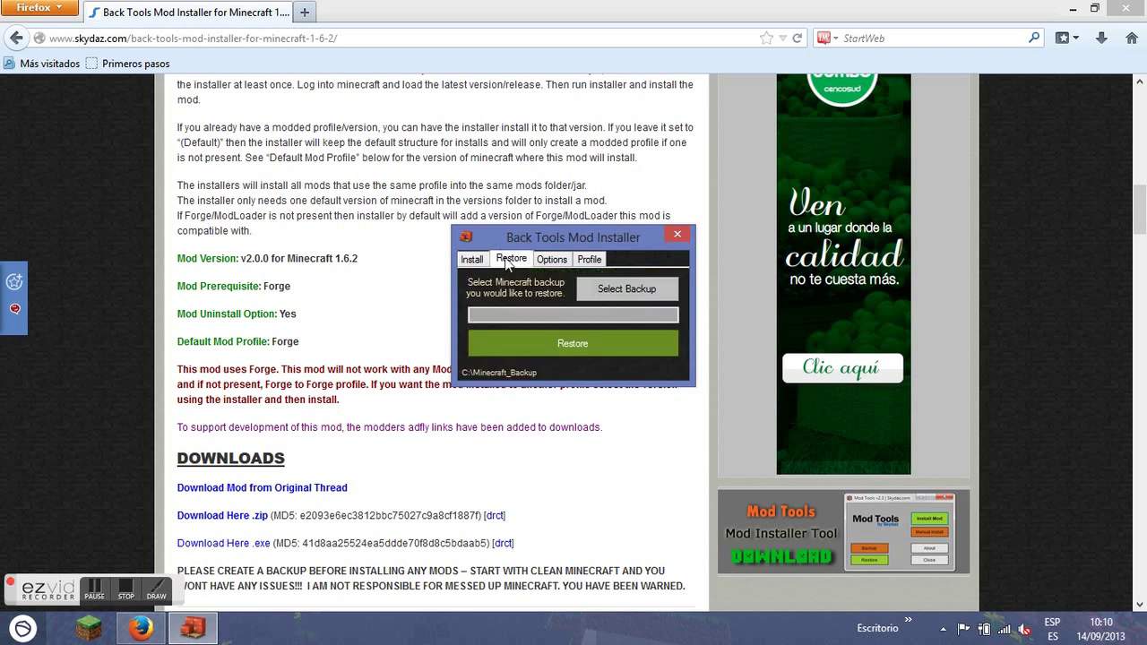
click(556, 261)
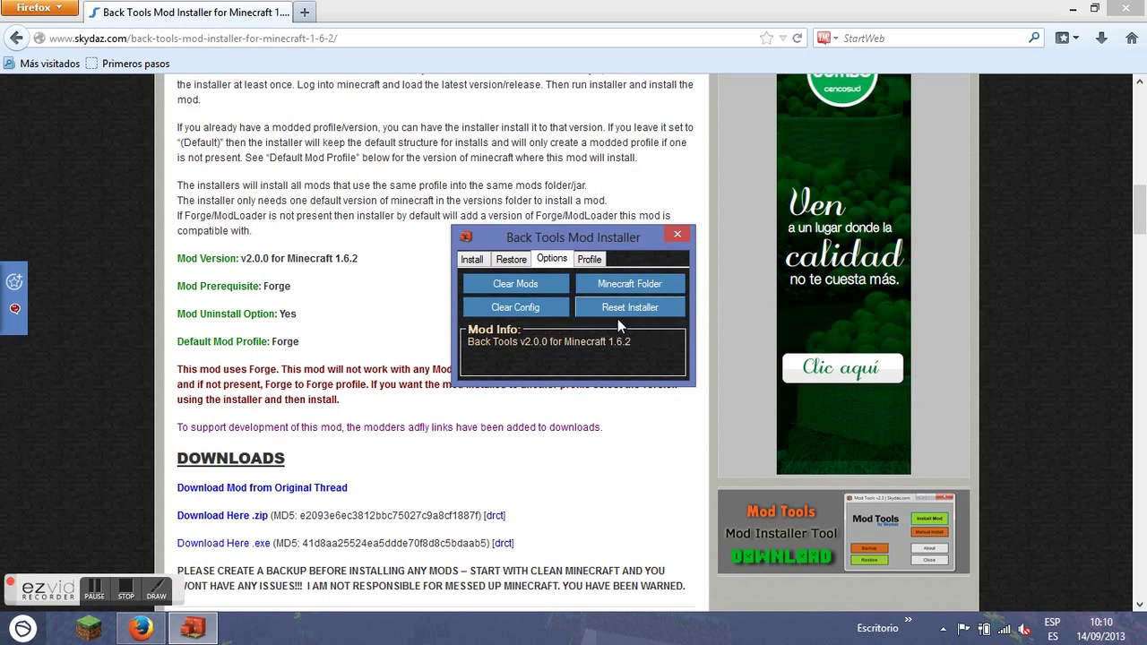
click(587, 262)
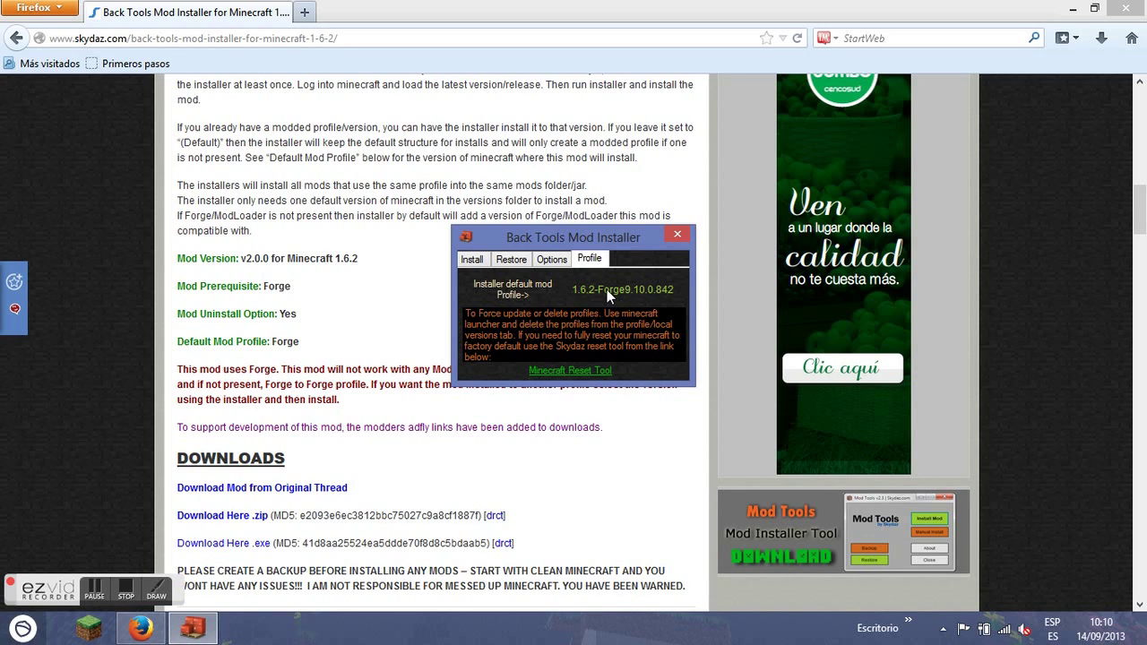
click(479, 262)
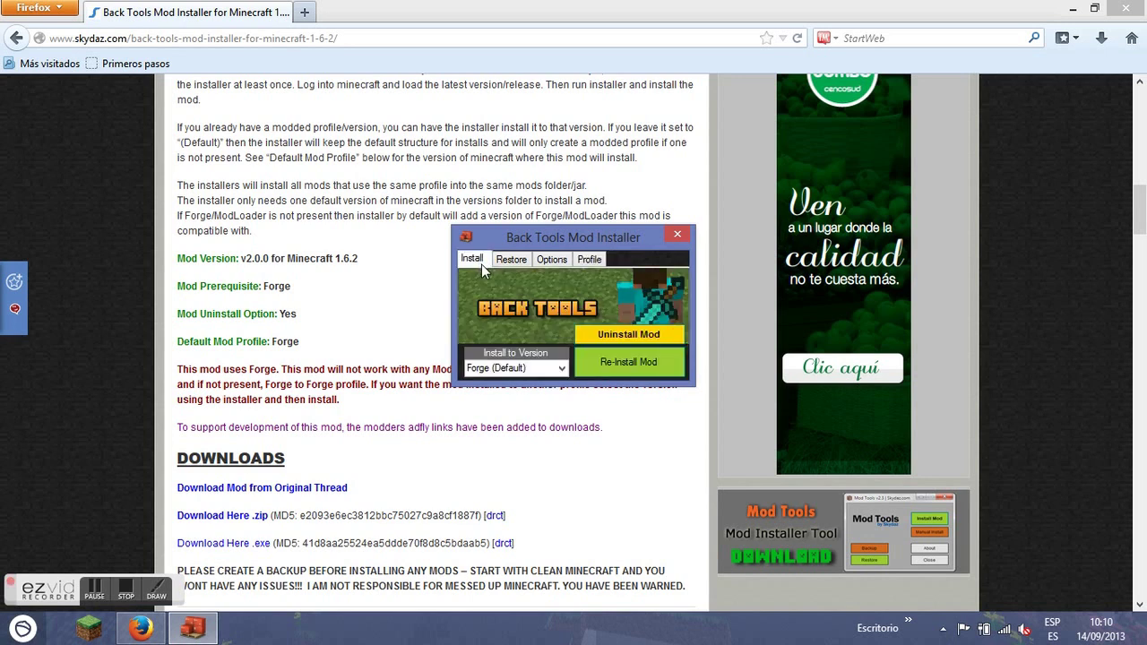
click(679, 237)
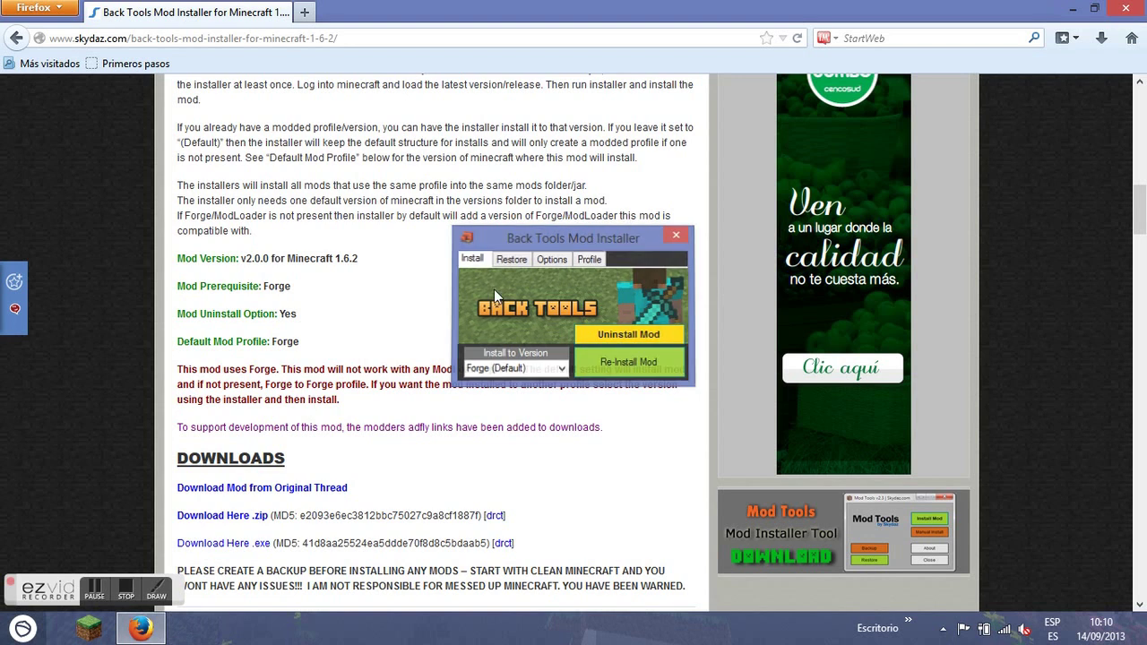
Start Minecraft 1.6.2 with Forge 9.10.0.842 from the Minecraft Launcher and maximize the game window.
click(88, 618)
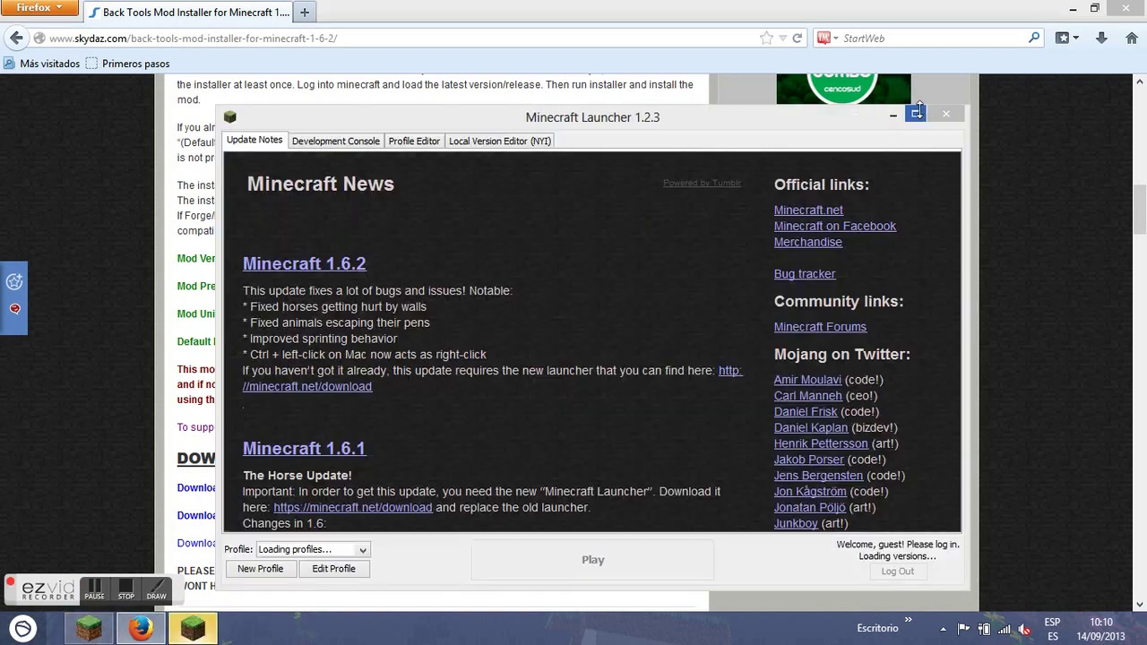
click(916, 114)
click(541, 597)
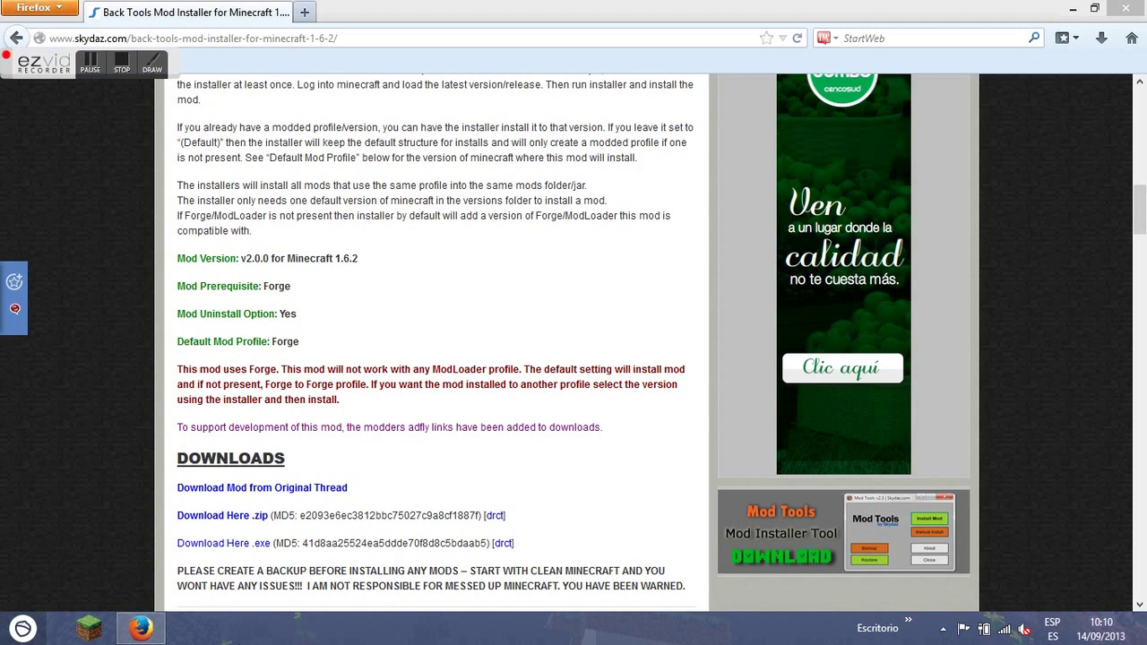
click(89, 629)
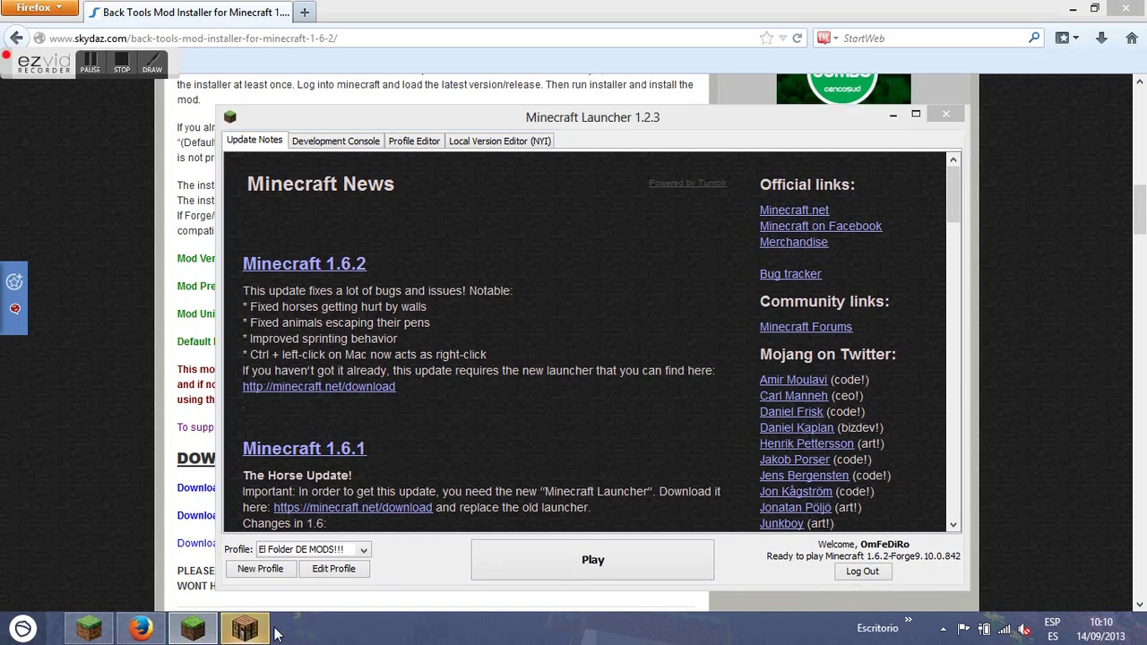
mouse_move(196, 632)
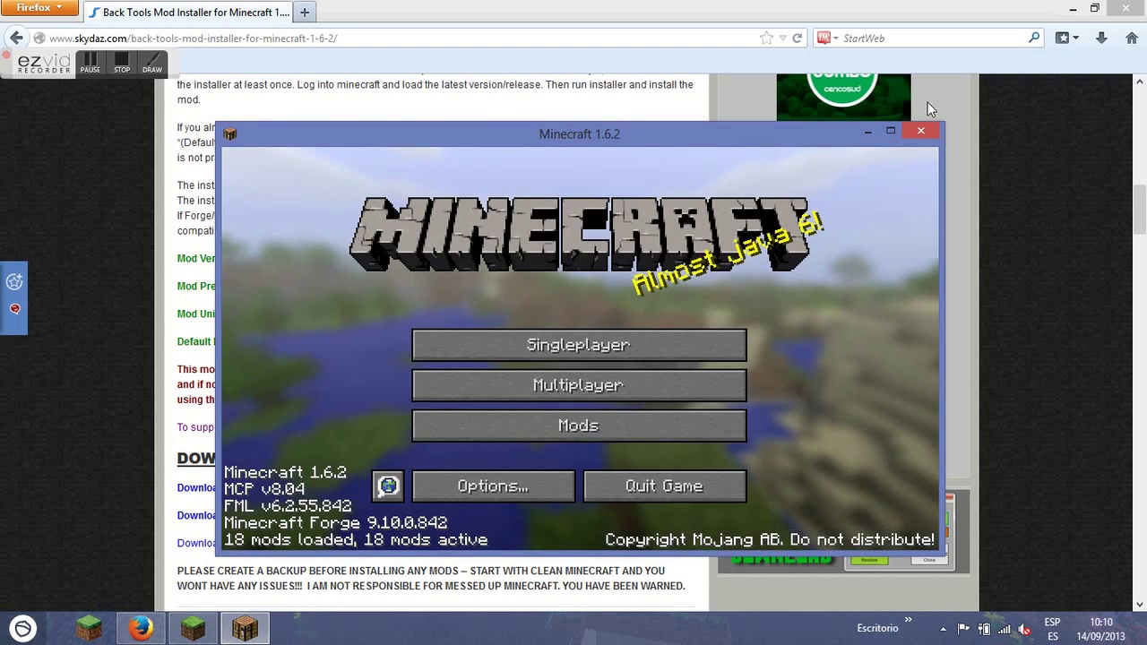
click(891, 131)
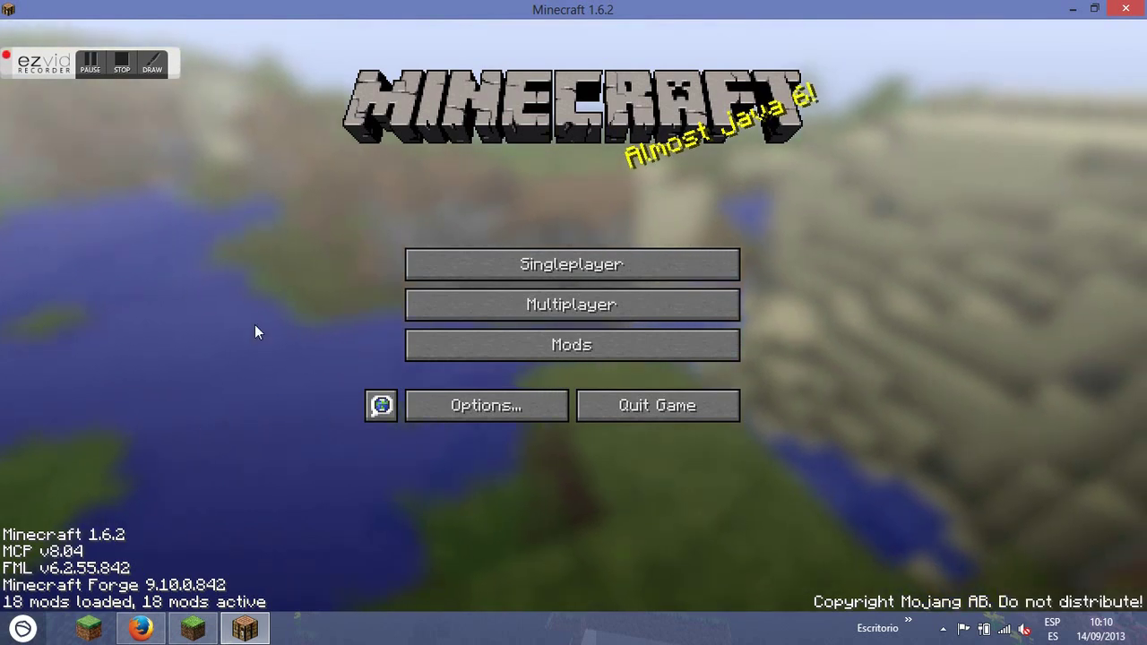
Look through the game's mod list for BackTools and return to the title screen.
click(495, 346)
scroll(116, 179, down, 3)
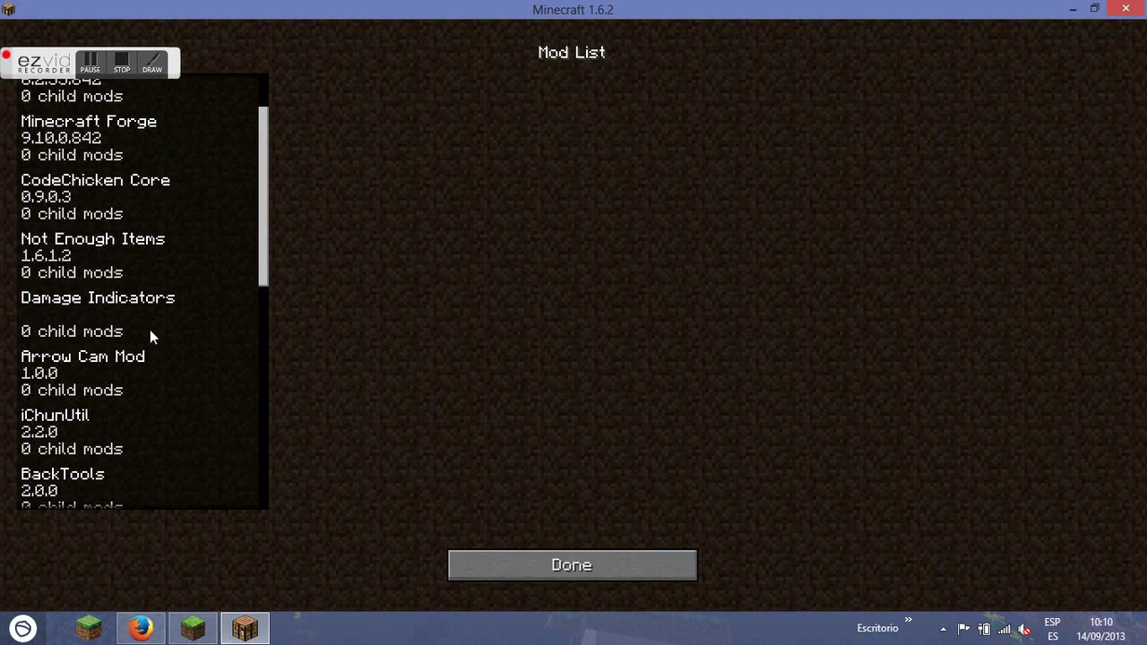
click(31, 201)
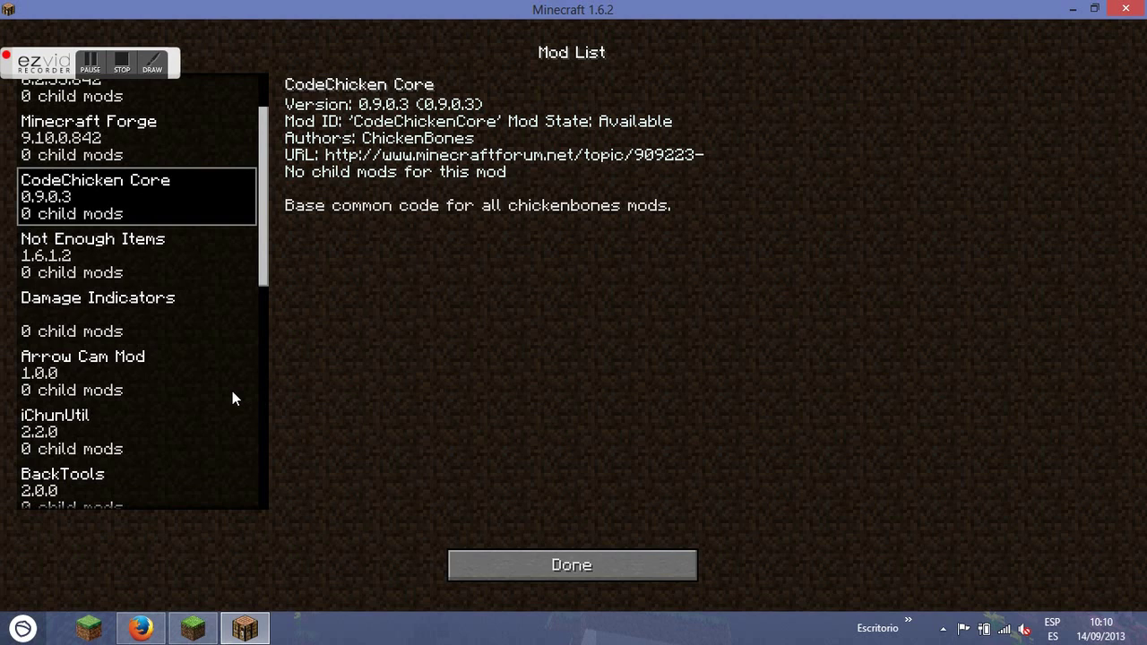
scroll(154, 370, down, 11)
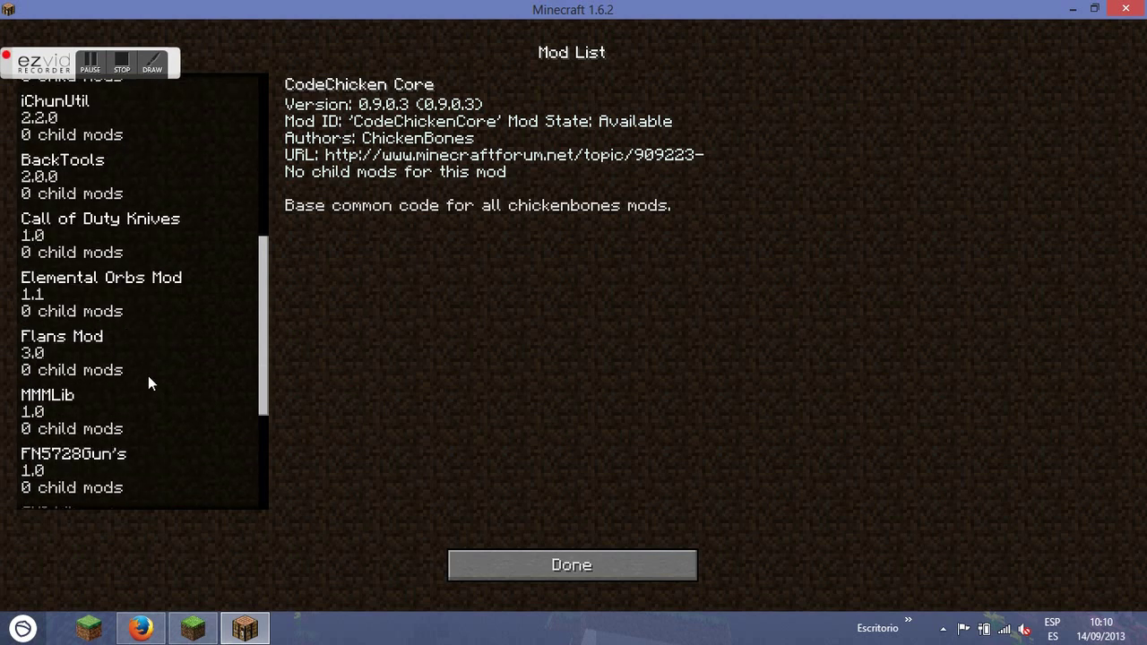
scroll(148, 384, down, 8)
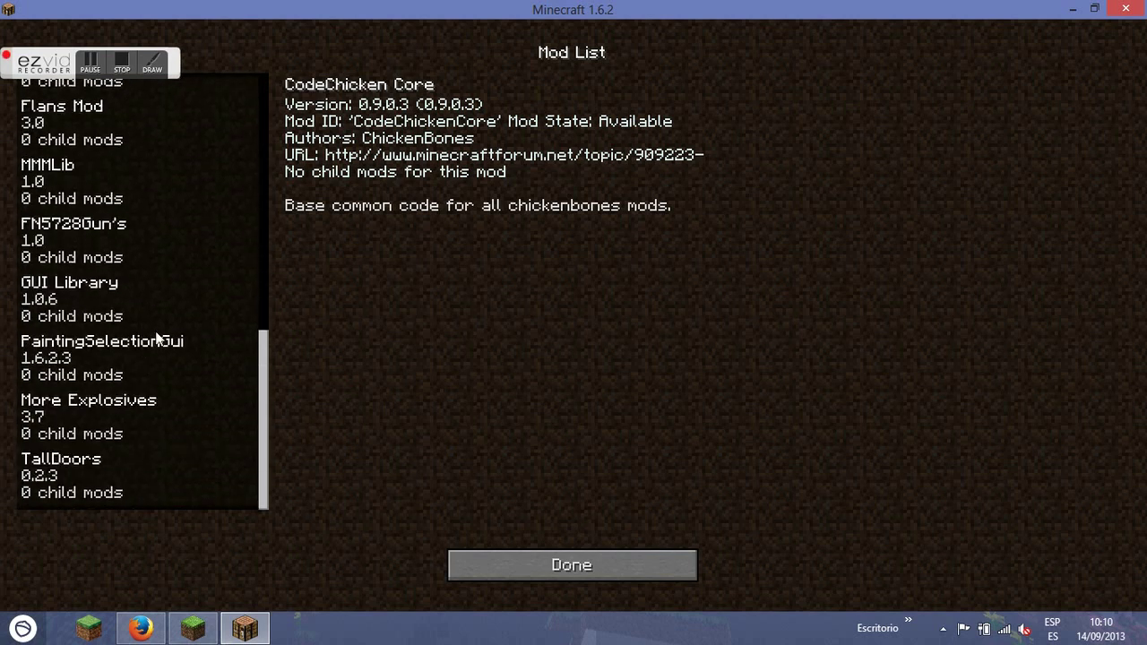
click(548, 574)
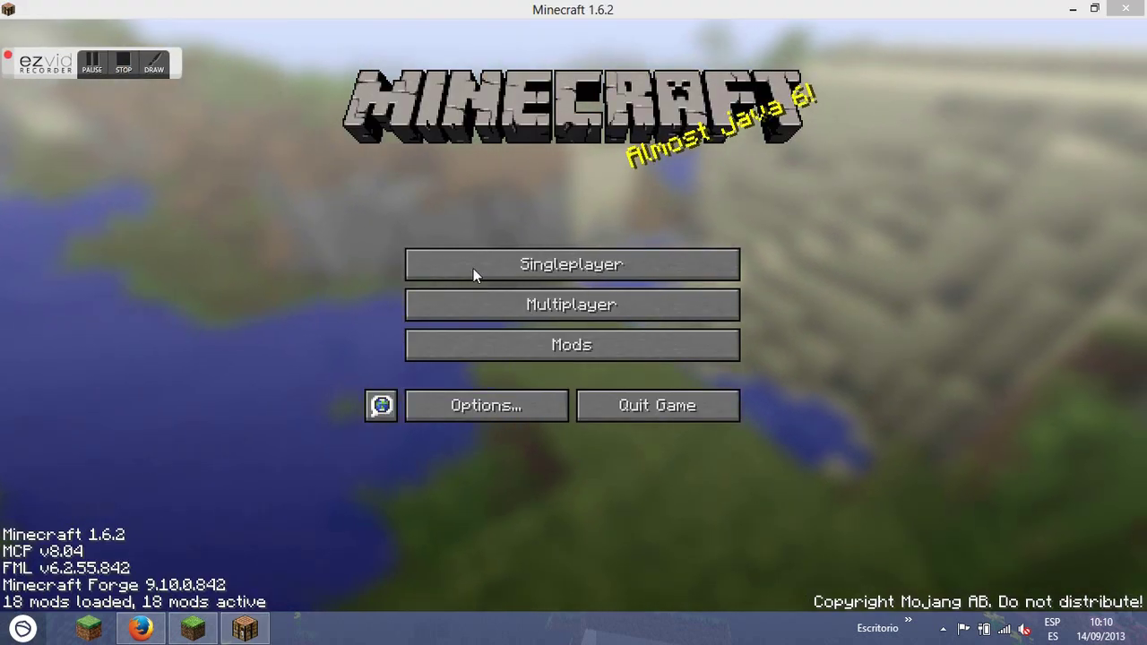
Load the singleplayer world named Redstone world!
click(600, 265)
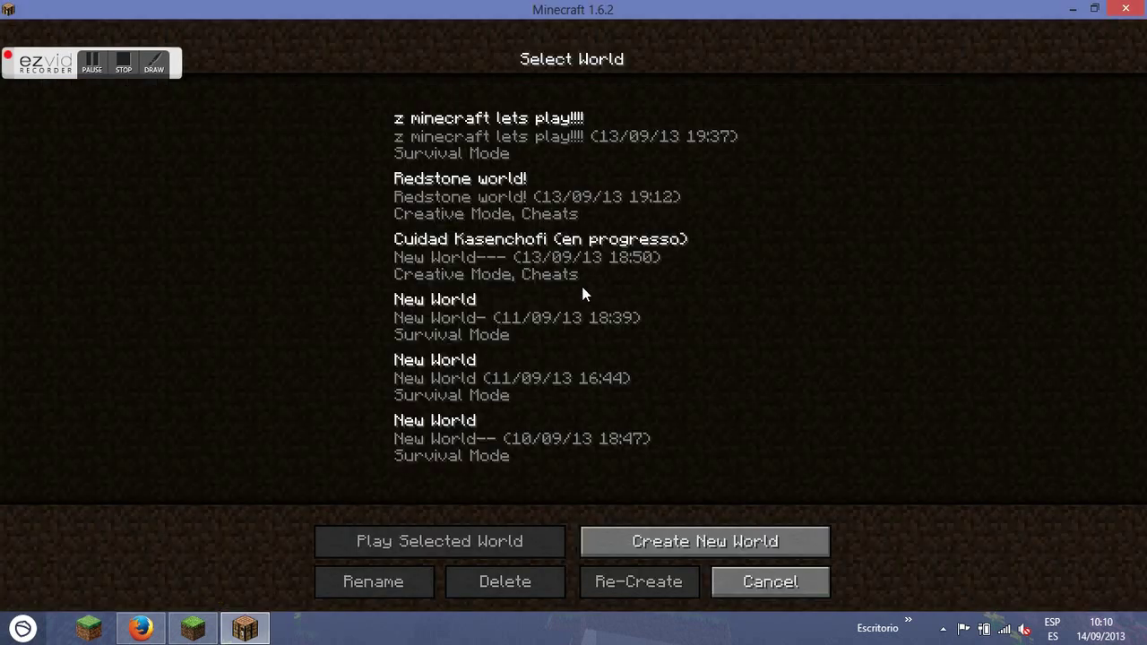
click(480, 131)
click(492, 178)
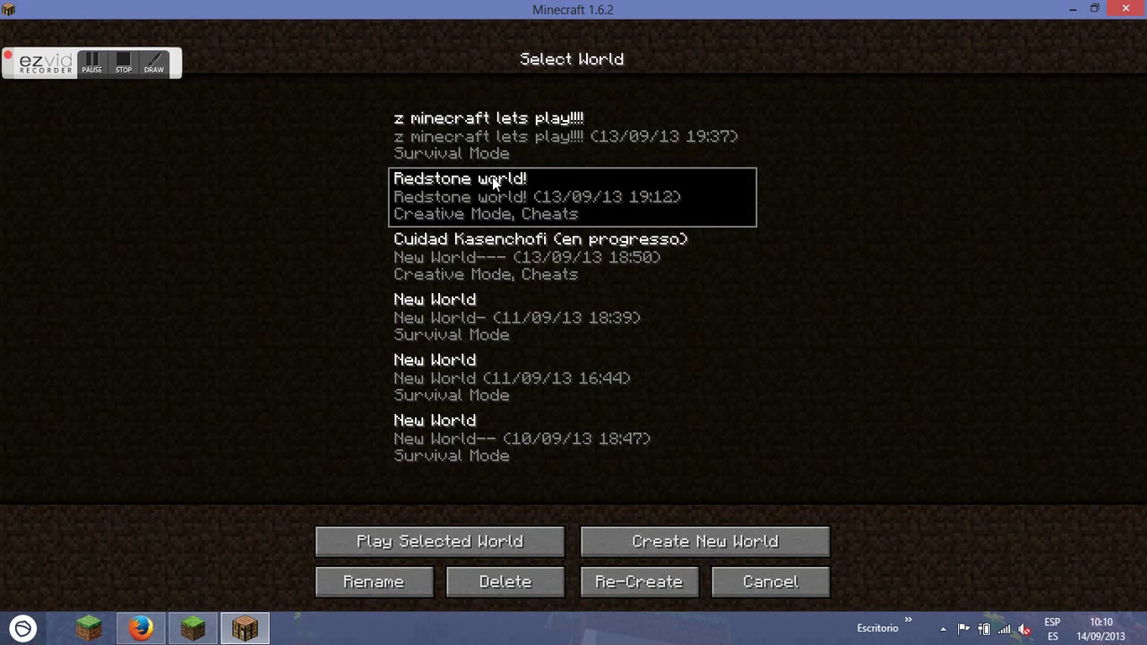
double_click(493, 179)
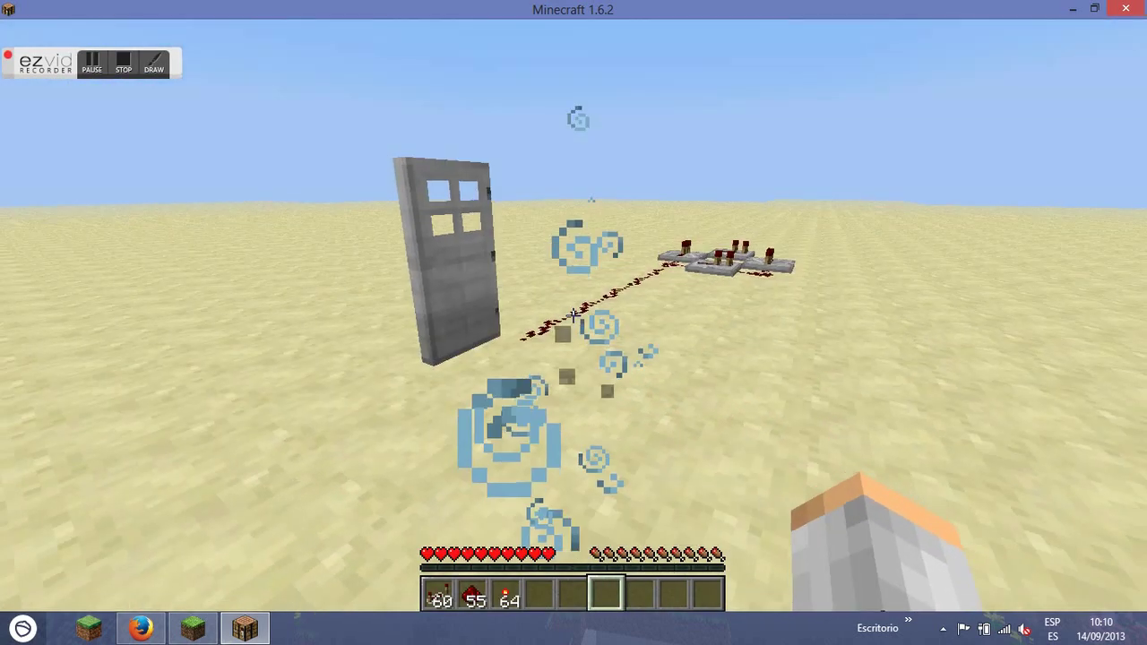
Enable NEI in the inventory section of the NEI options and return to the inventory.
key(e)
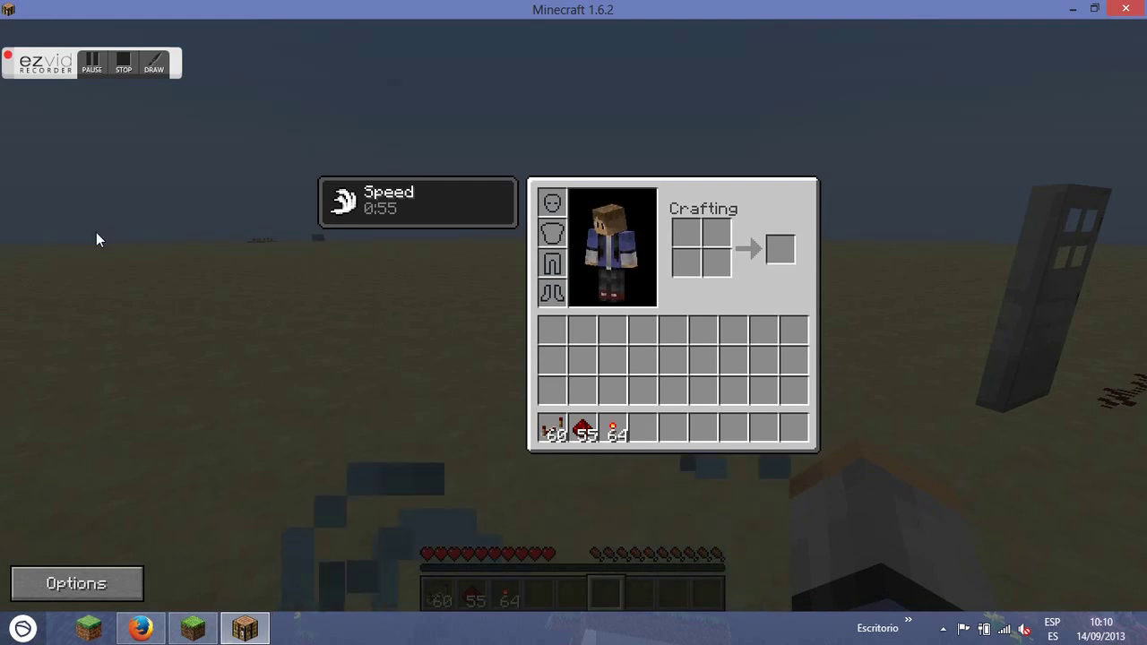
key(e)
key(e)
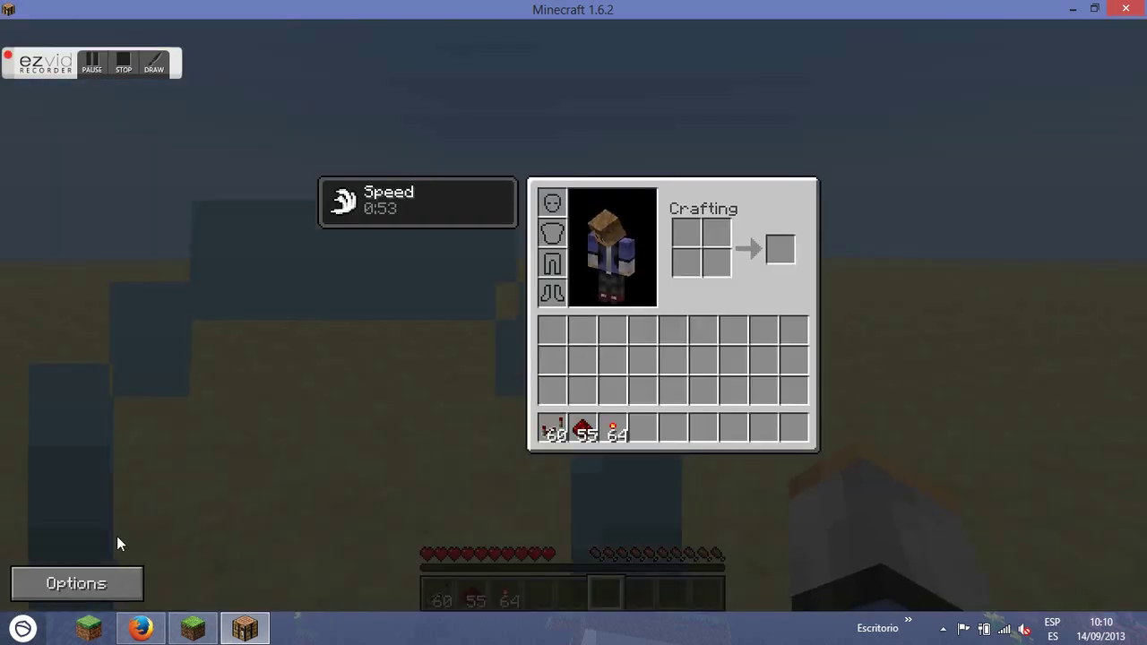
click(105, 578)
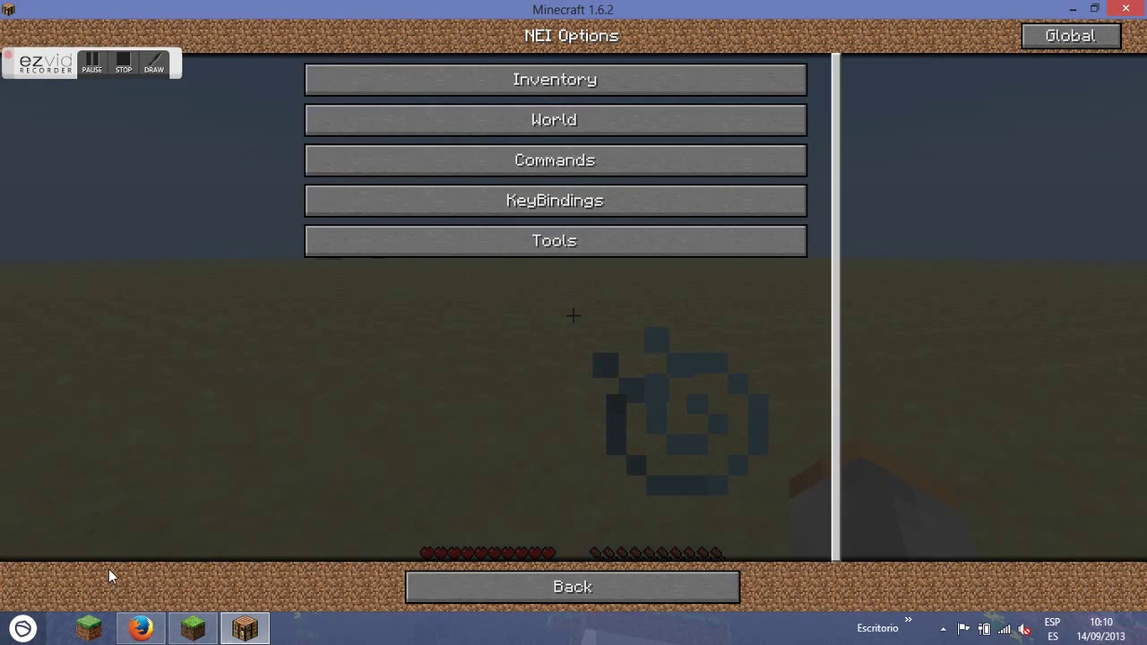
click(543, 93)
click(547, 88)
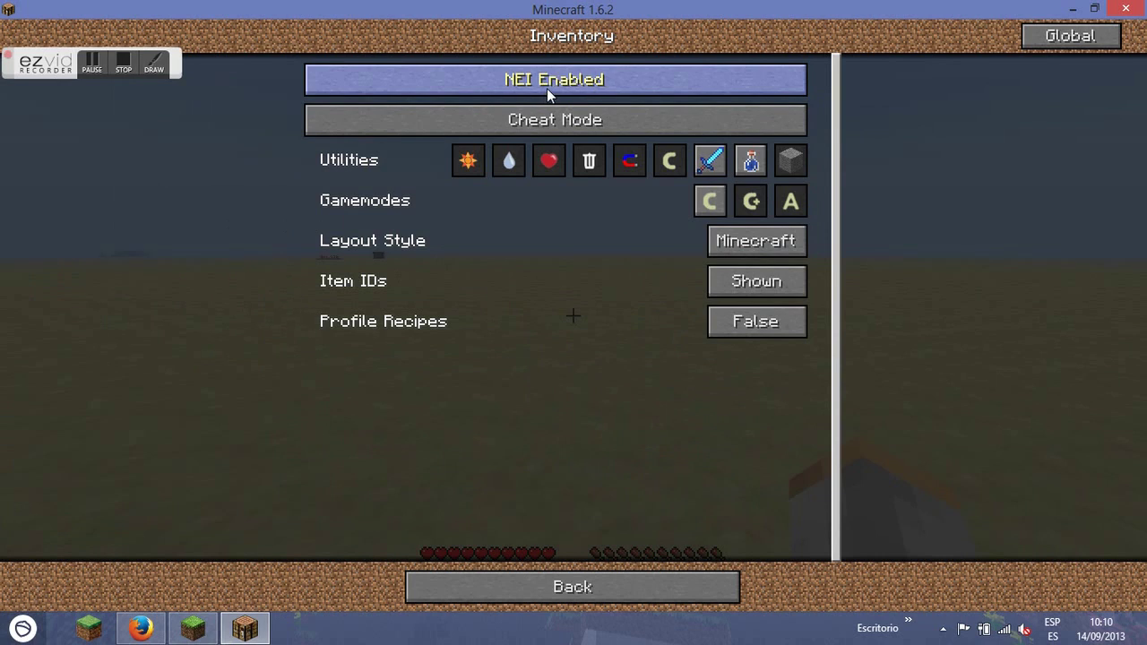
click(560, 594)
click(560, 593)
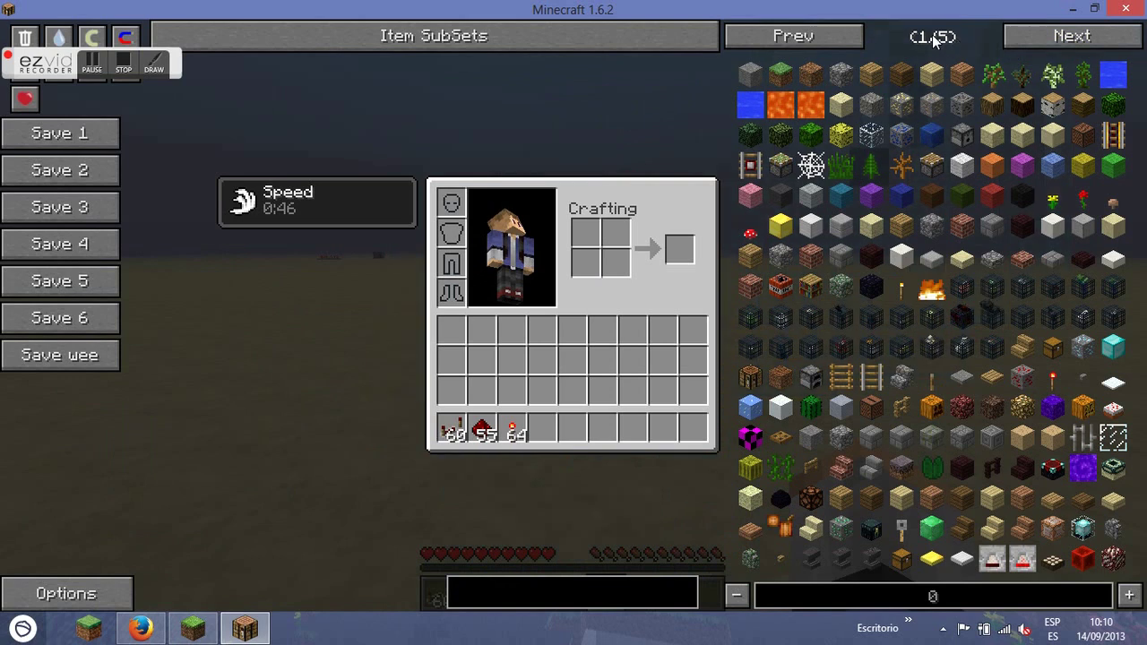
Browse the item list to page 4 and add a BAR rifle and Lee Enfield Ammo to the hotbar.
click(1063, 36)
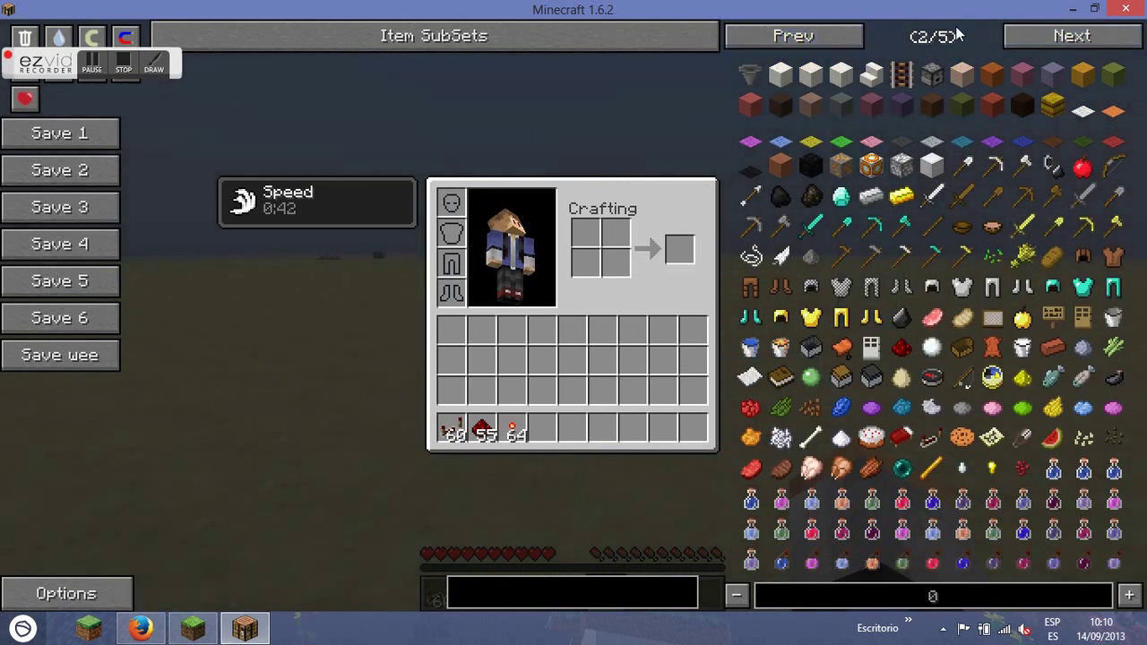
click(1078, 37)
click(1078, 37)
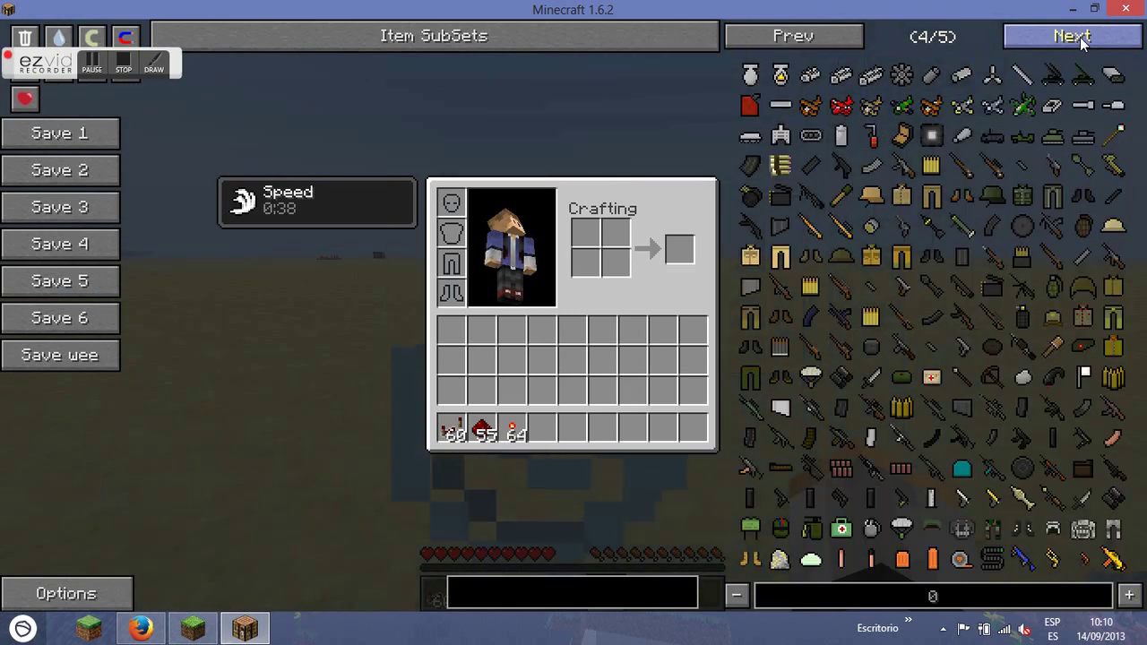
click(1078, 36)
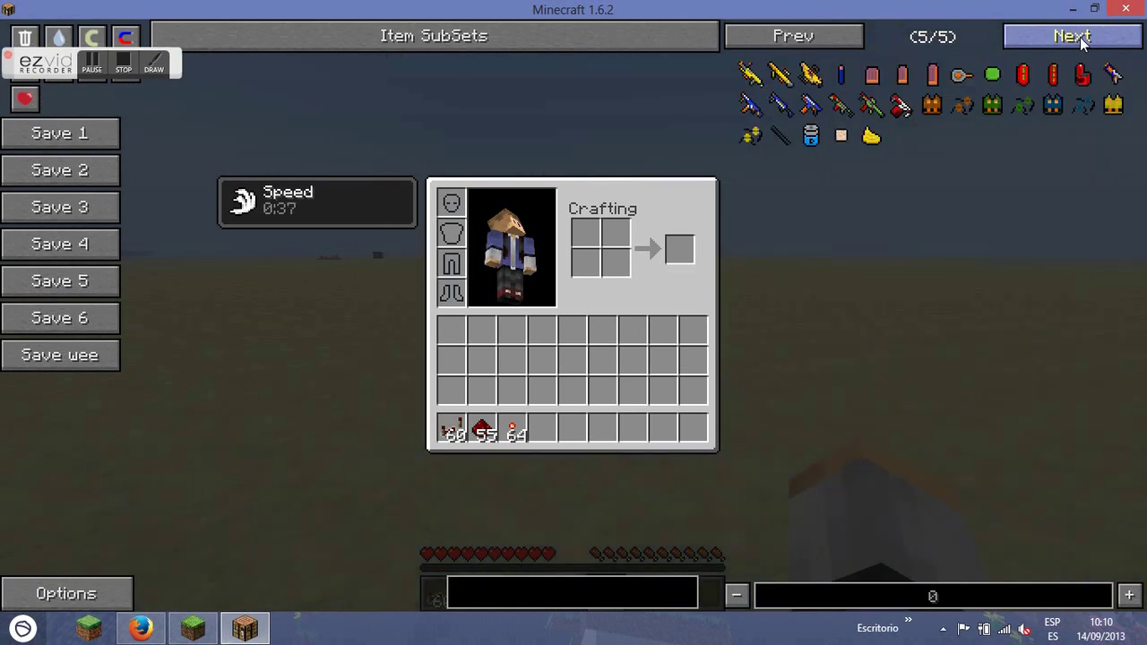
click(823, 42)
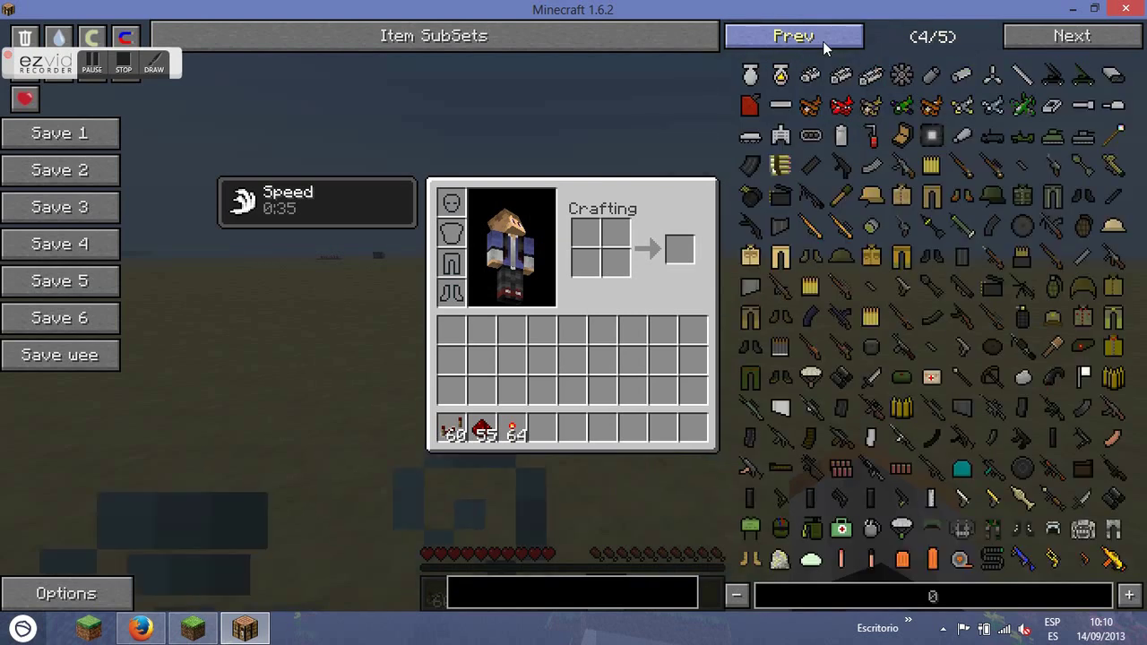
click(784, 287)
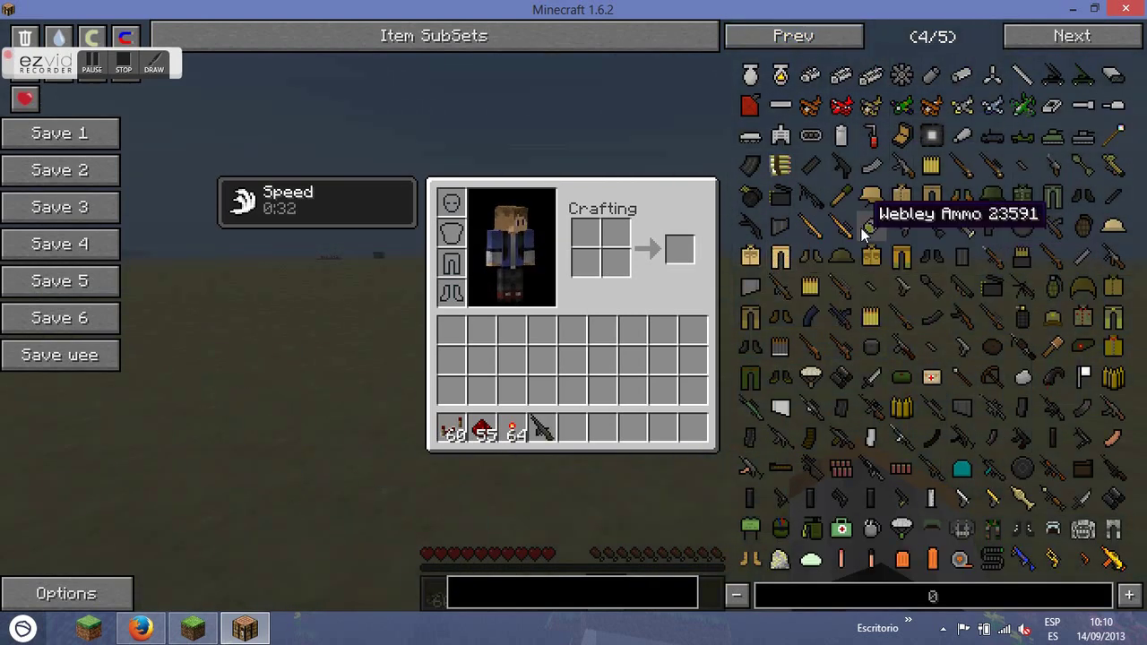
click(782, 218)
key(e)
Try using the BAR, select an empty hotbar slot and view the character from behind in third person.
key(4)
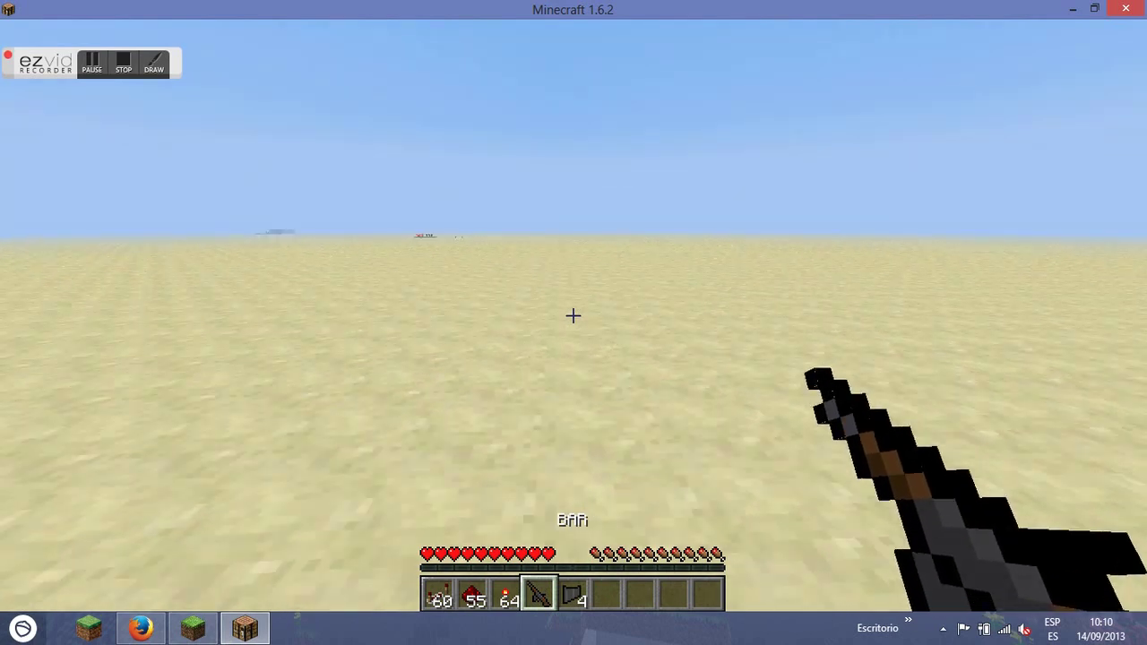
right_click(574, 316)
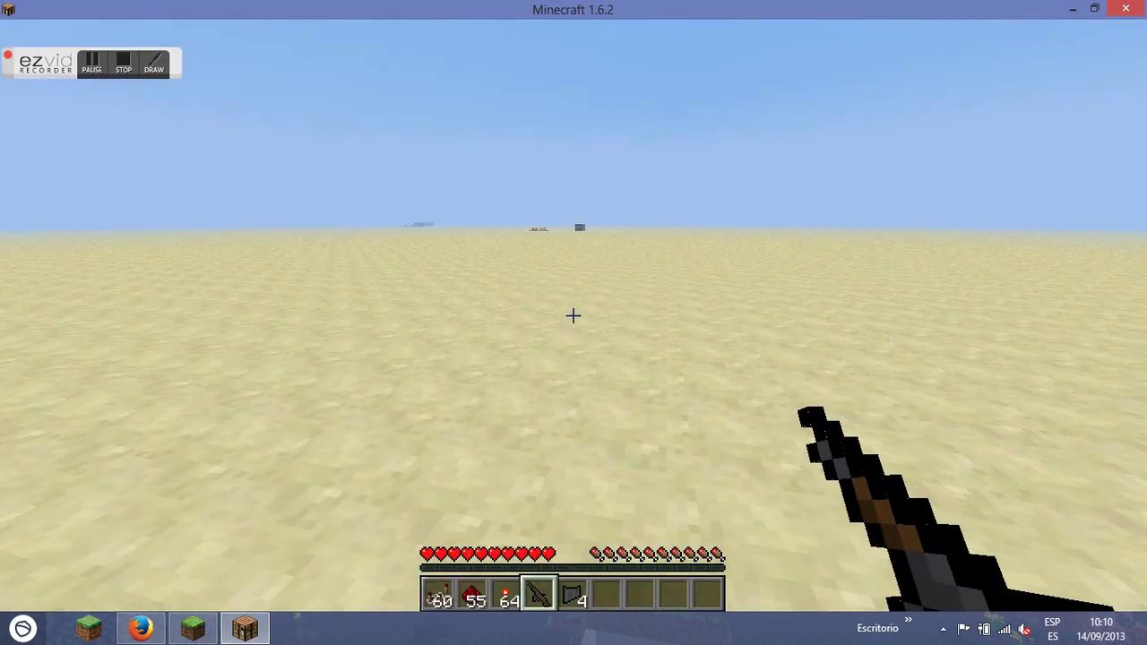
right_click(574, 315)
right_click(573, 315)
key(6)
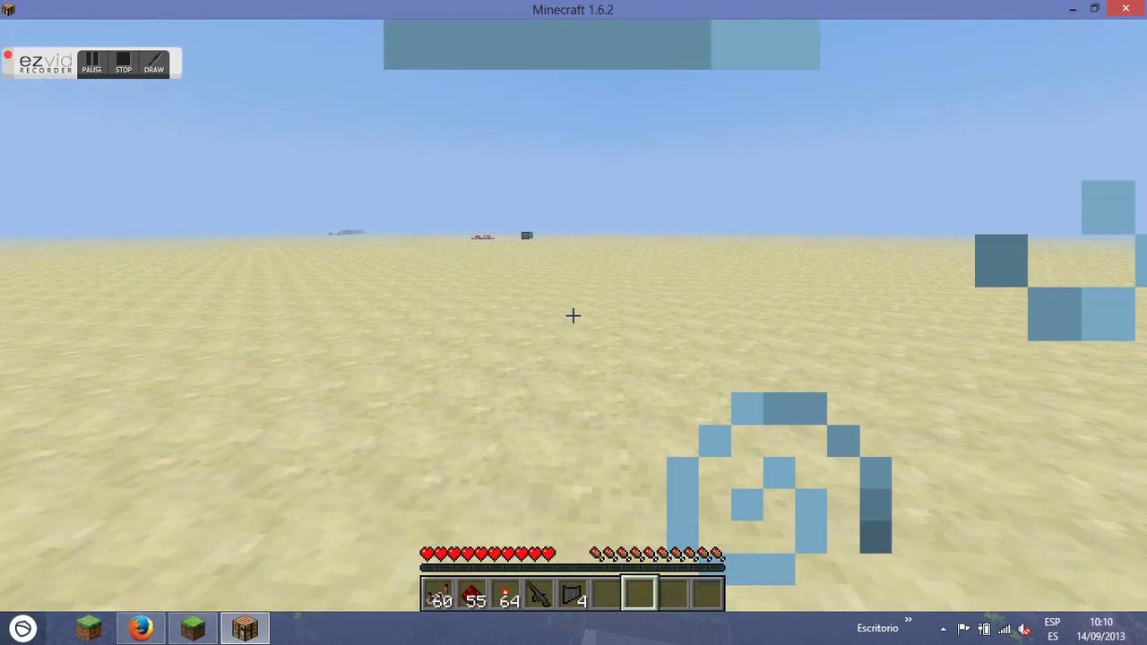
key(F5)
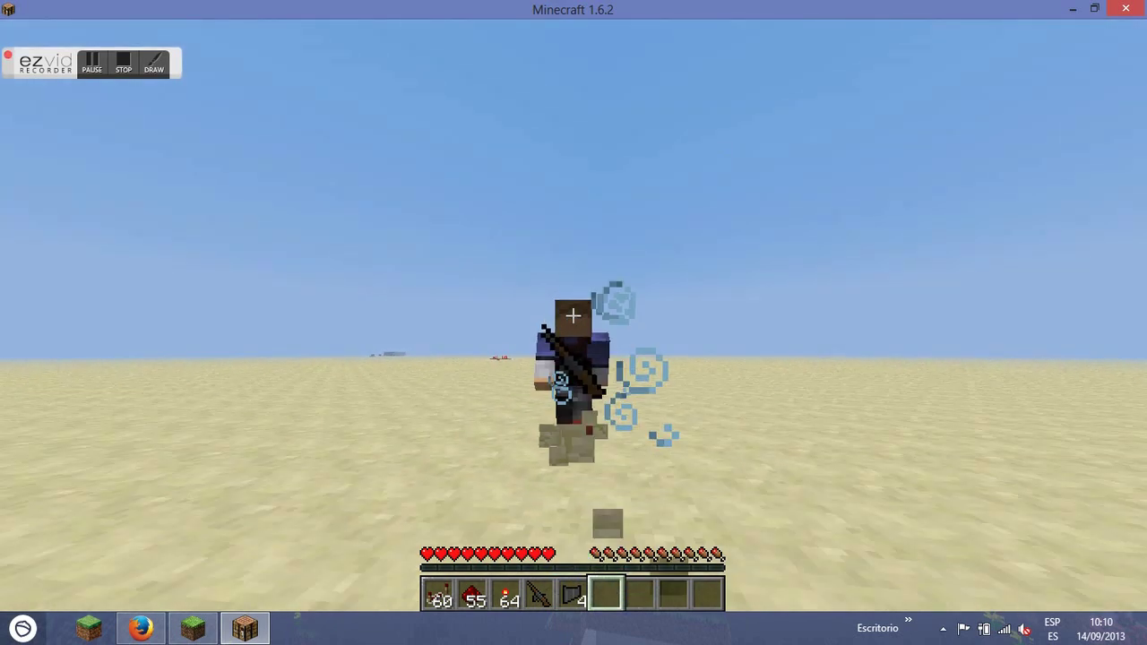
Move the BAR and its ammo from the hotbar into the main inventory.
key(e)
shift+click(570, 429)
shift+click(542, 429)
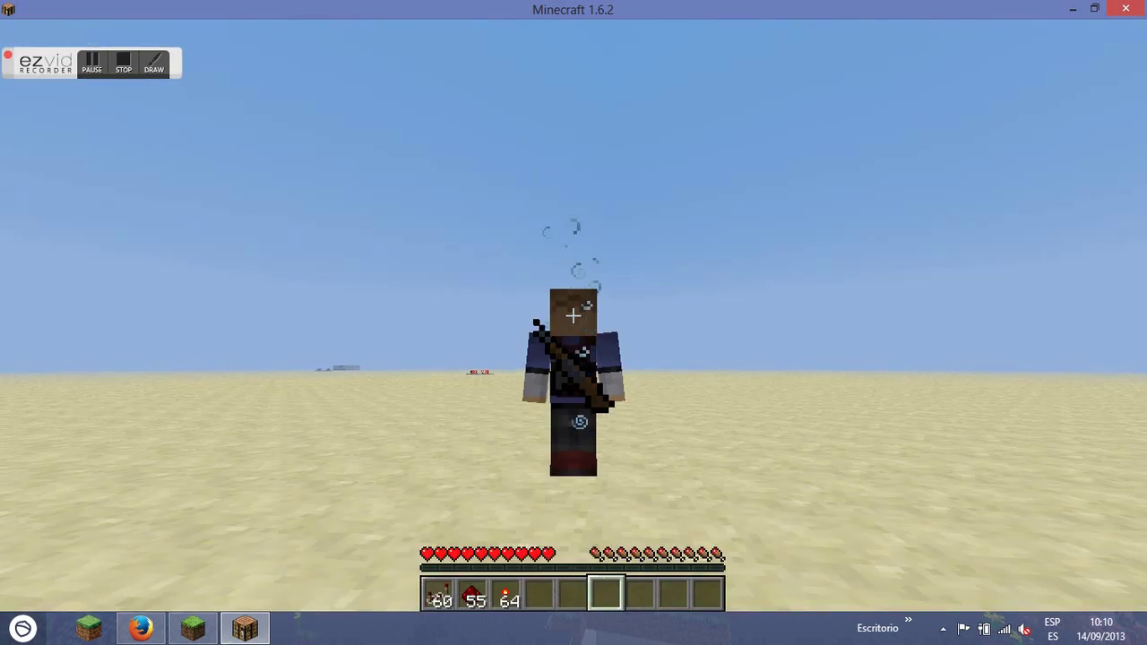
Add a Colt from item page 4 and a Bazooka from page 3 to the hotbar.
key(e)
click(902, 287)
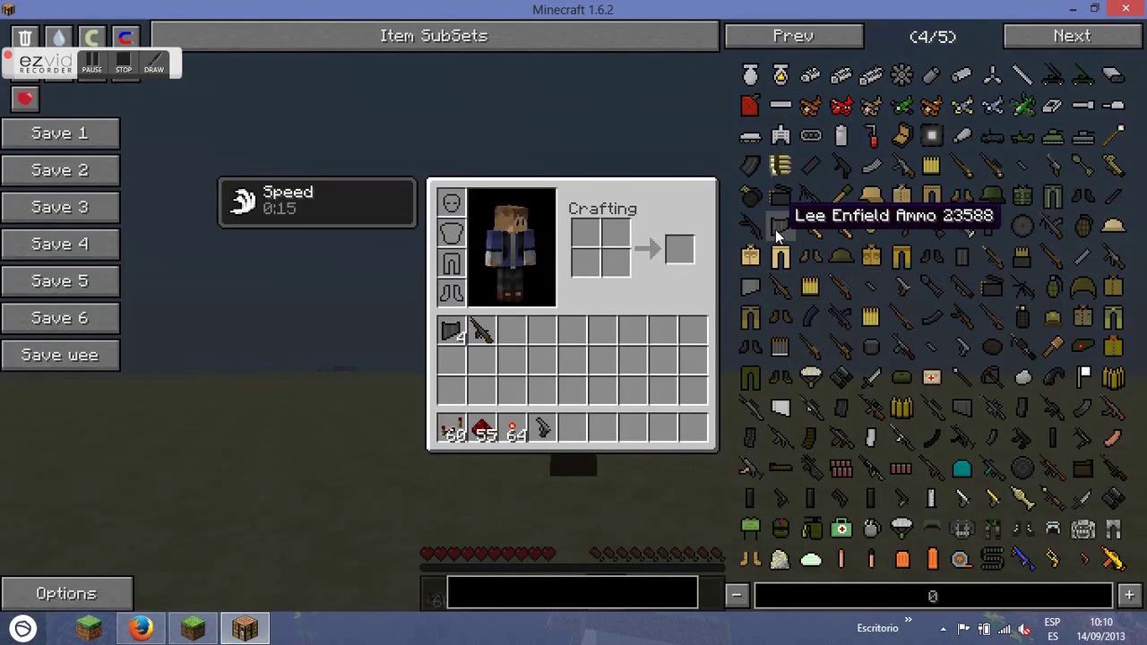
click(793, 38)
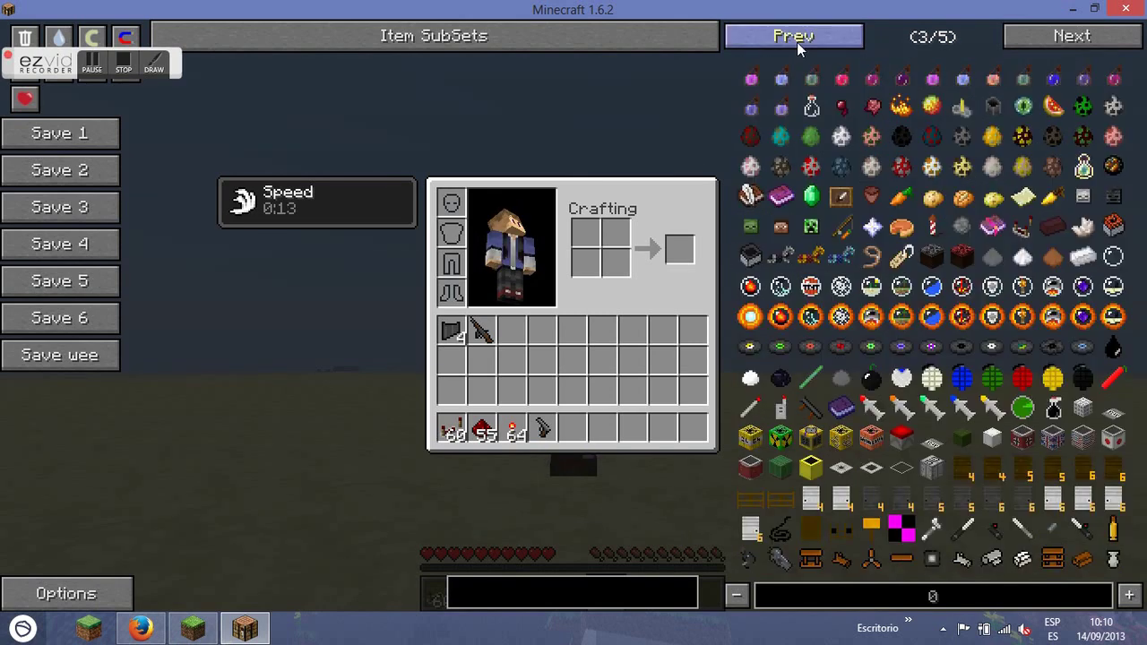
click(815, 409)
key(e)
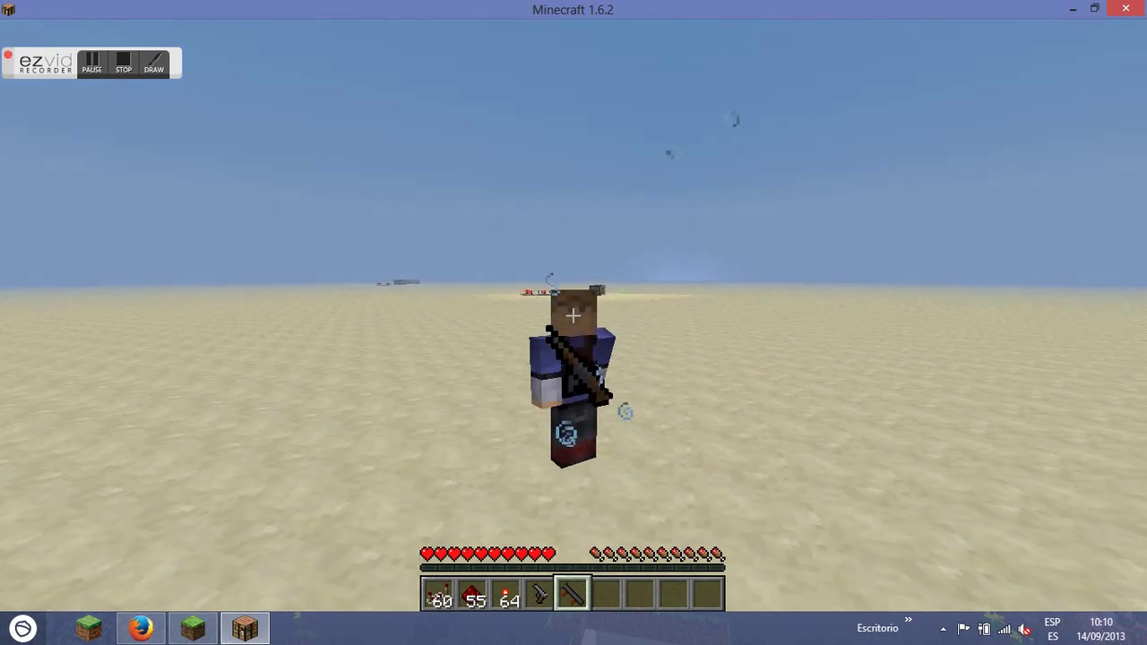
Switch between the Bazooka and the Colt while walking to inspect the weapon carried on the character's back.
scroll(573, 323, down, 1)
key(e)
key(e)
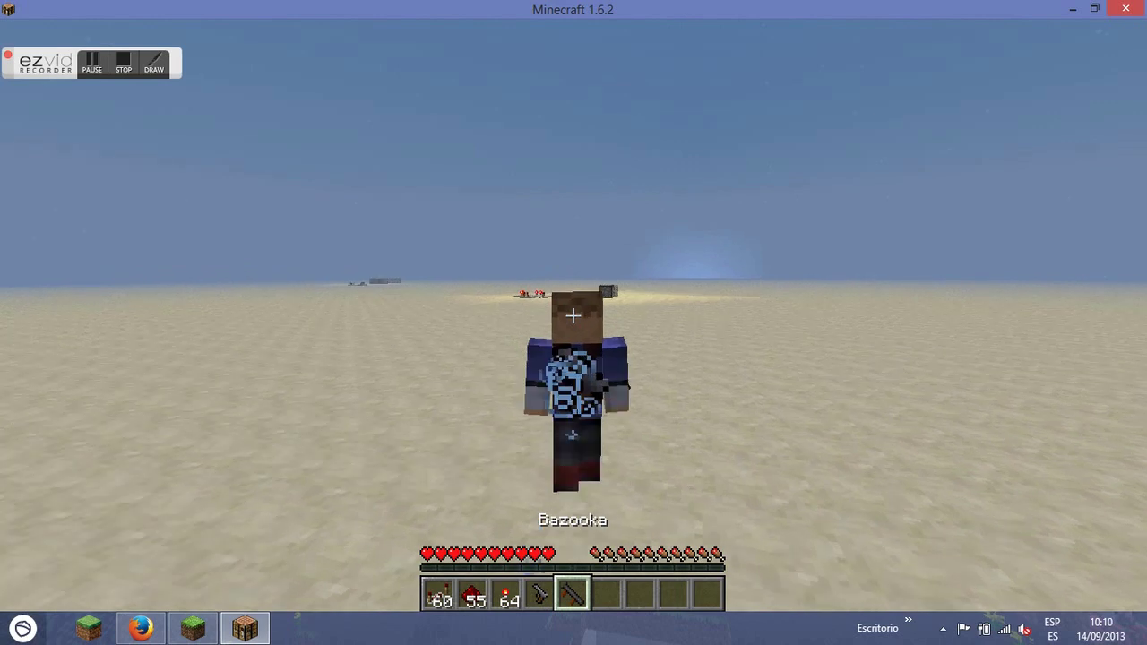
key(w)
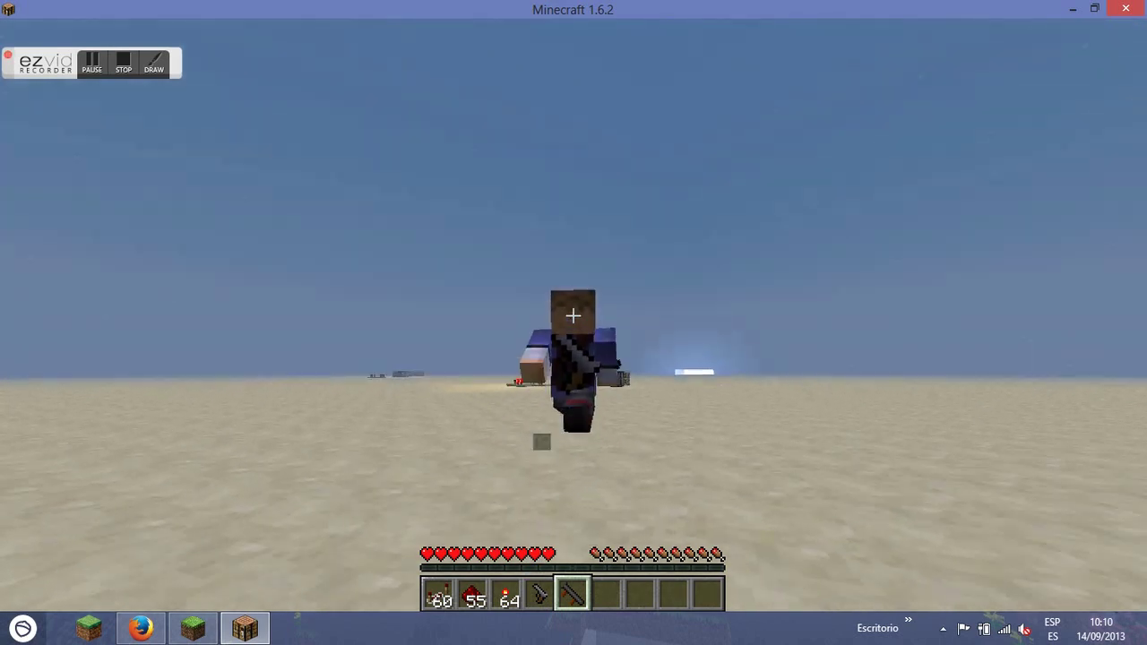
scroll(574, 323, up, 1)
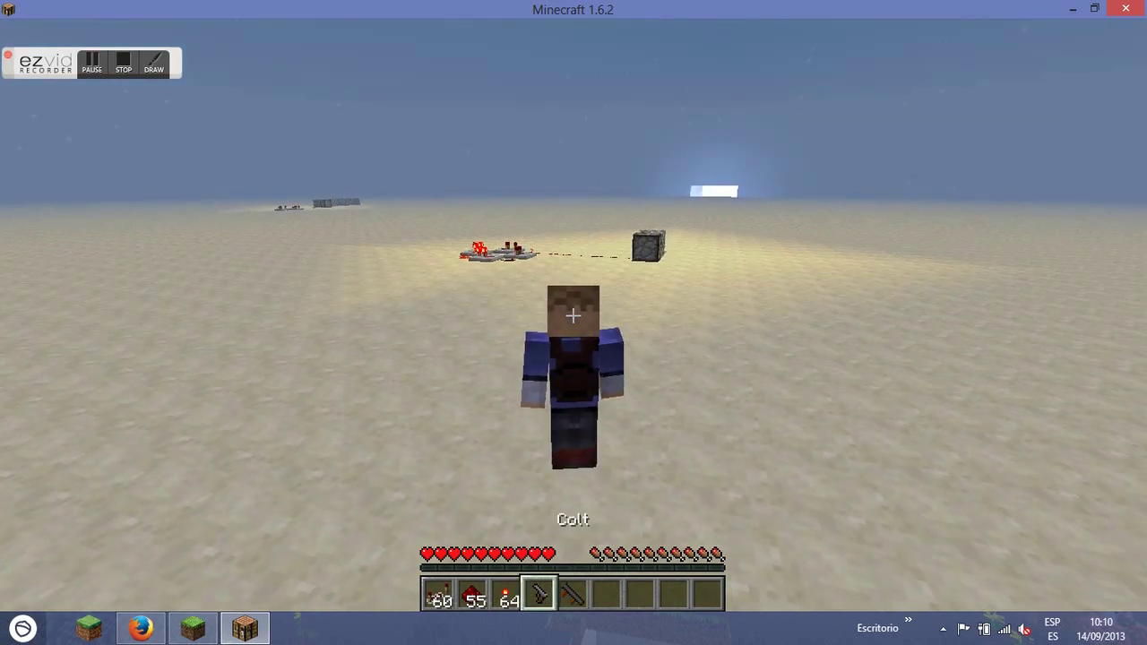
Add ammo for the Colt from page 4 of the item list to the hotbar.
key(e)
key(e)
key(e)
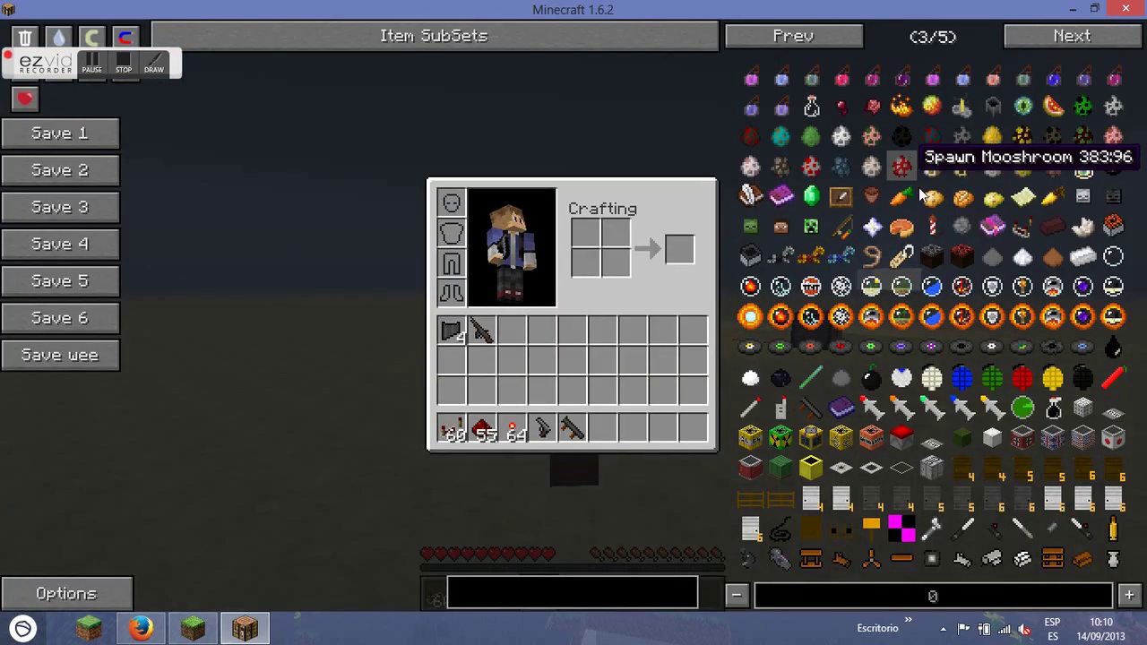
click(1067, 47)
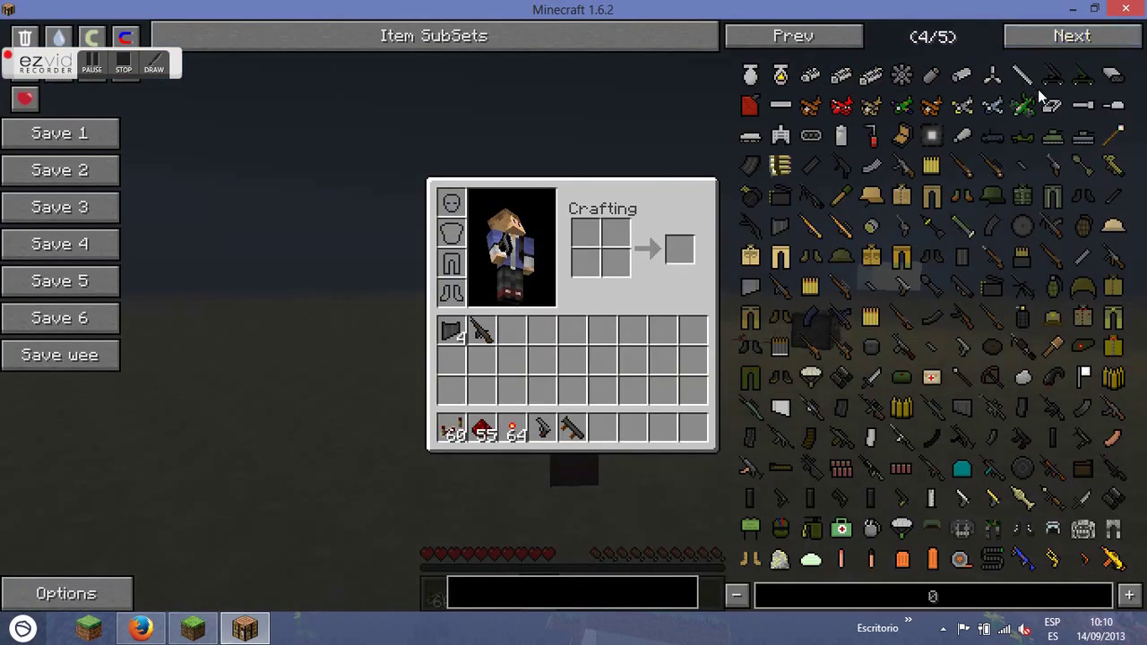
click(876, 283)
key(e)
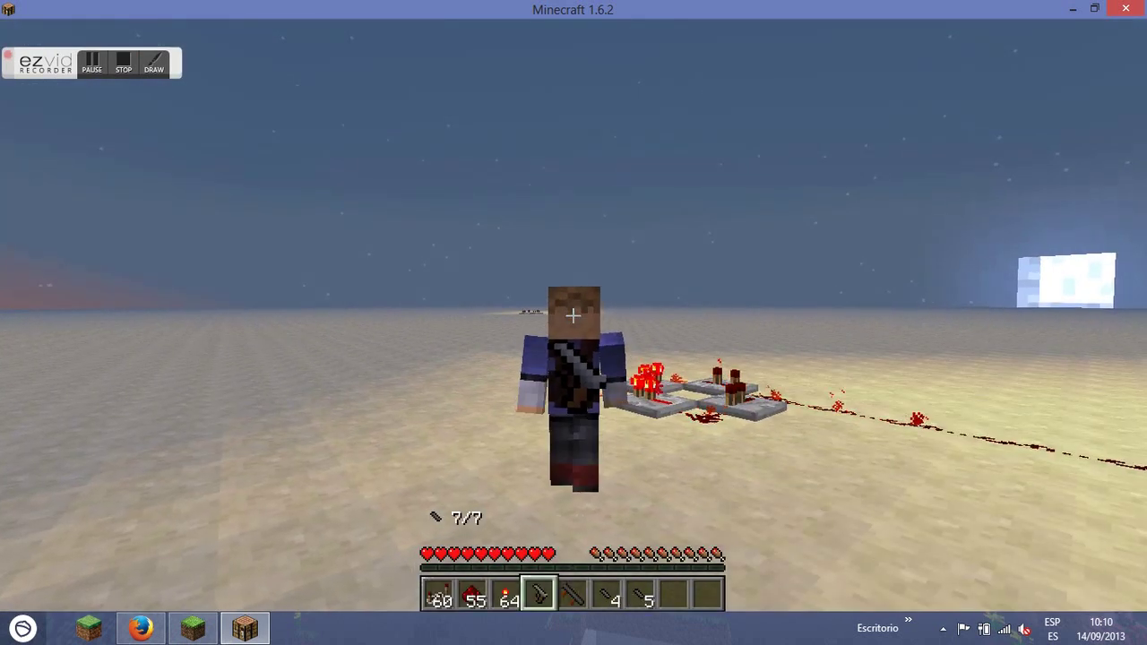
Switch back to first-person view and fire the Colt six times.
key(F5)
key(F5)
right_click(573, 316)
right_click(573, 315)
right_click(573, 316)
right_click(574, 315)
right_click(574, 316)
right_click(574, 315)
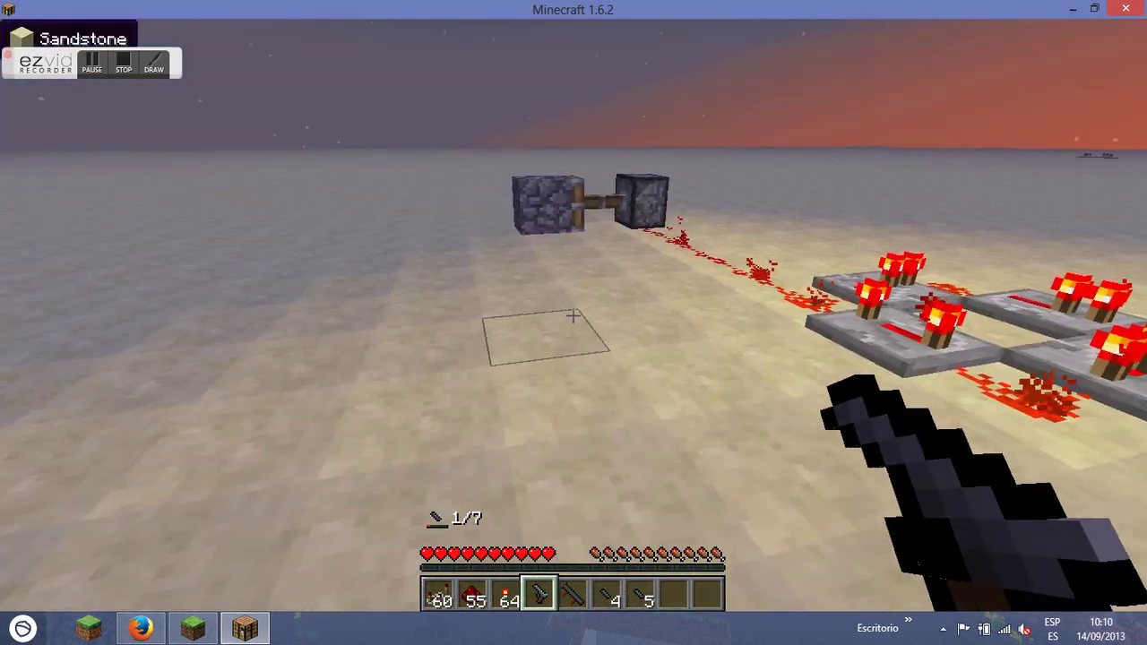
Equip the Bazooka and walk around in third-person view to inspect the Colt on the character's back.
key(Escape)
key(Escape)
scroll(574, 316, down, 1)
key(F5)
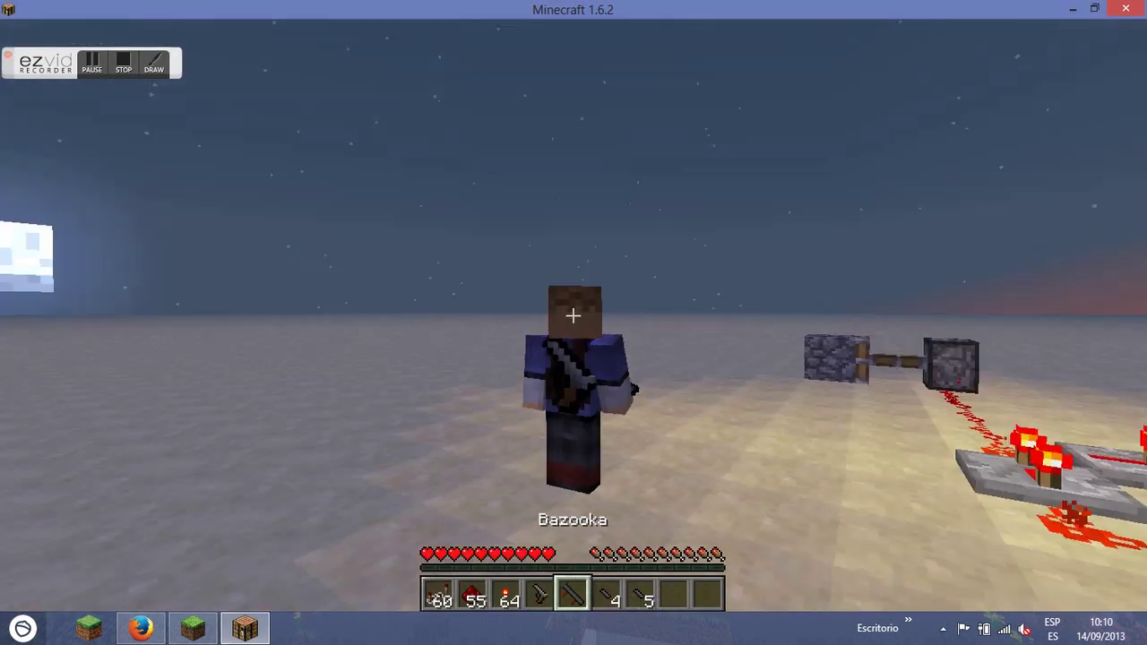
key(w)
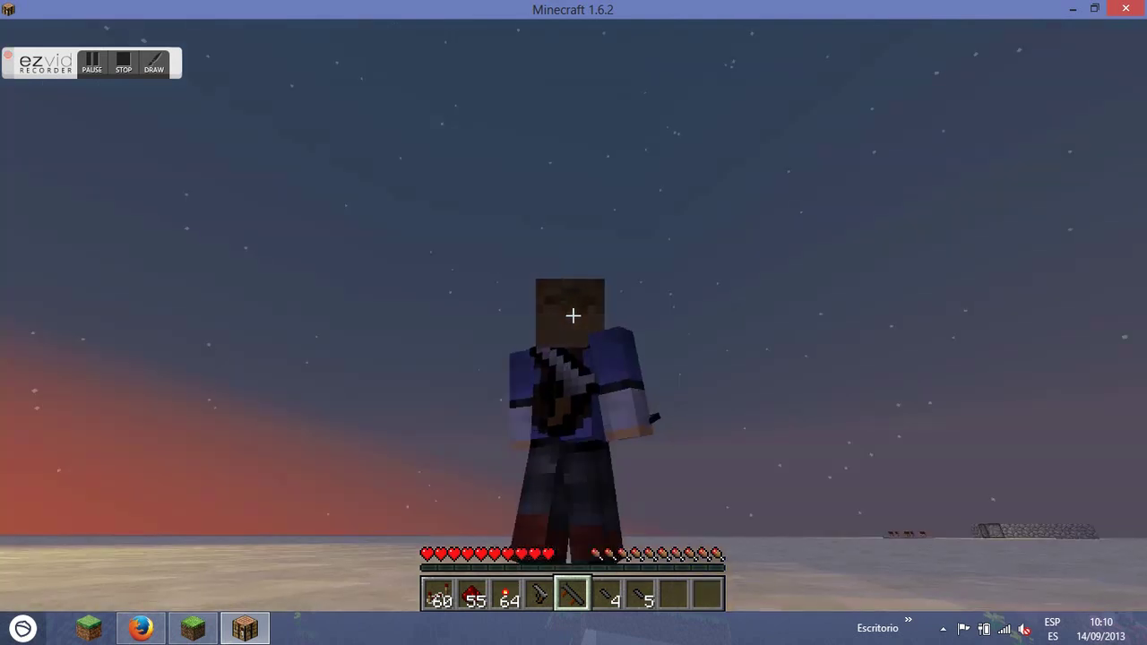
key(space)
key(w)
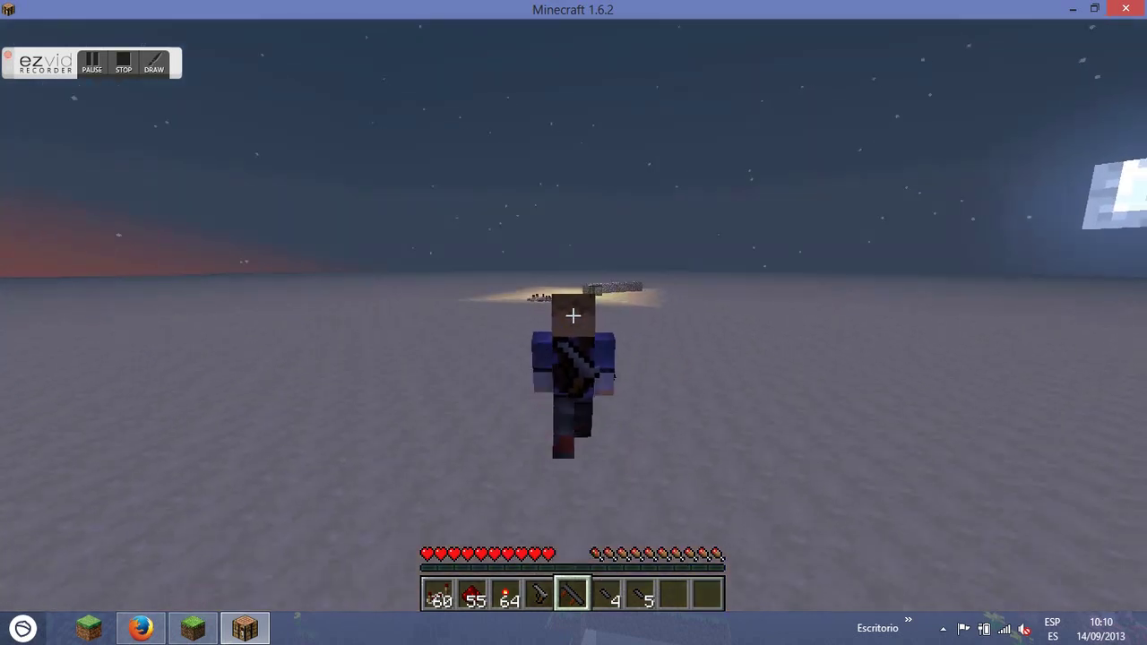
Select an empty hotbar slot and run past the redstone build to view the back weapon with empty hands.
scroll(574, 323, down, 3)
key(w)
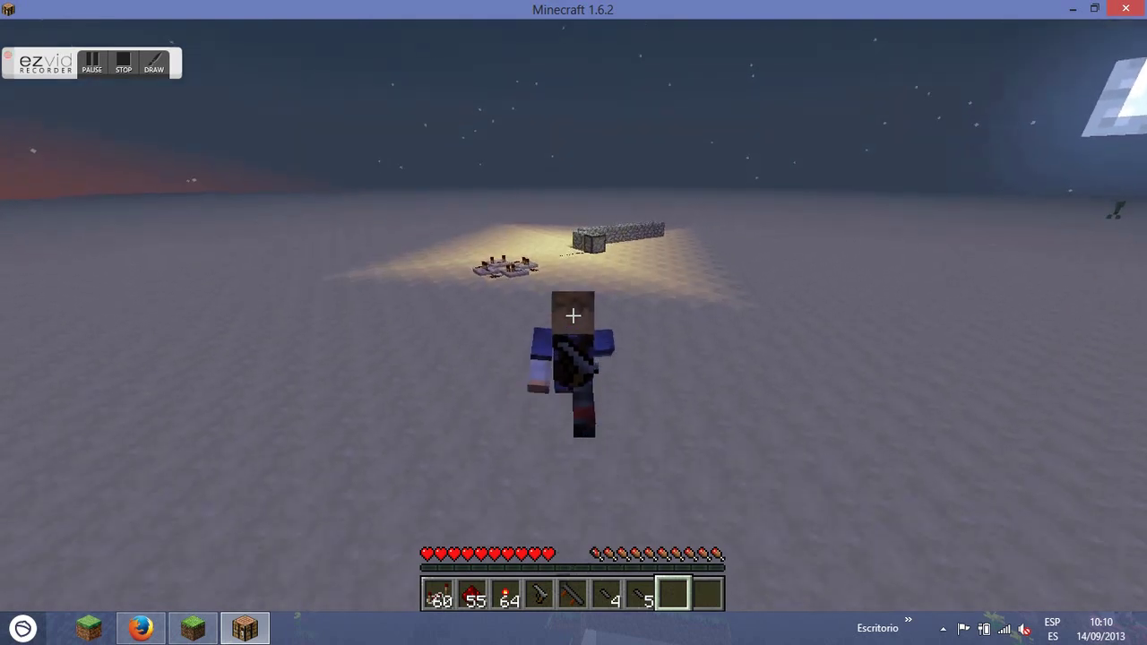
key(w)
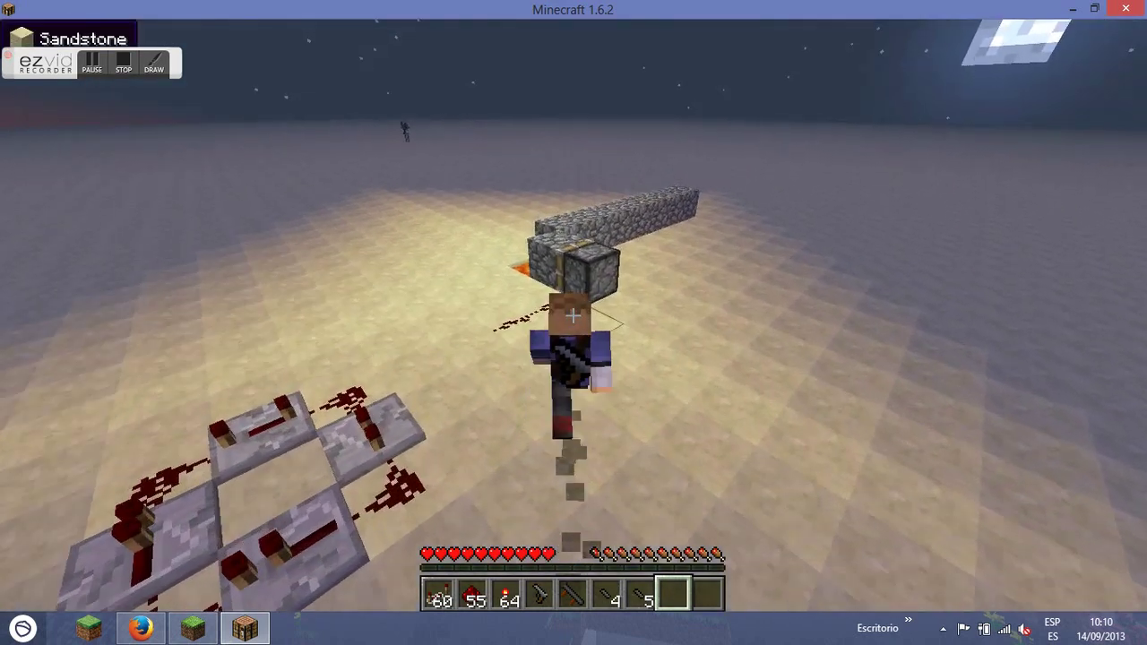
key(w)
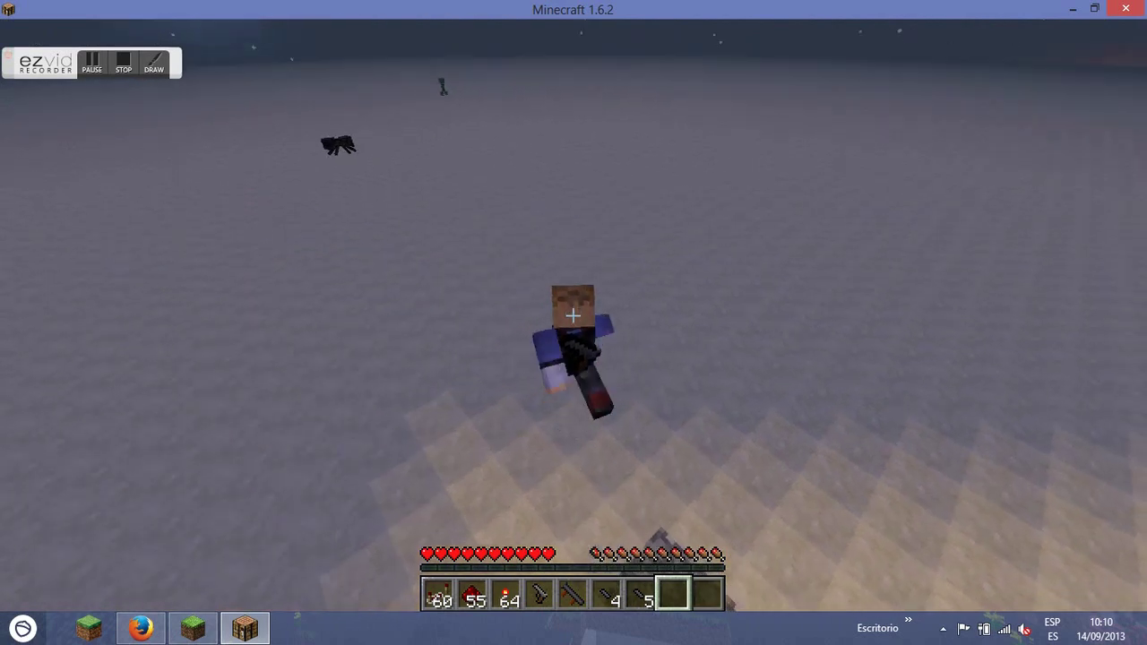
key(w)
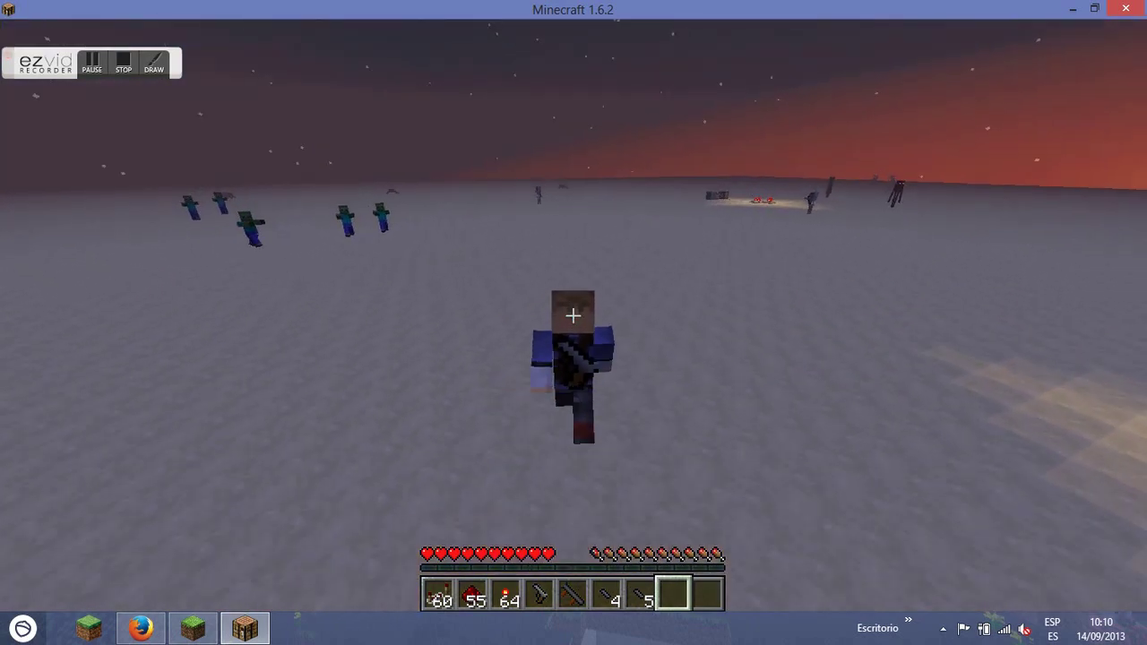
Equip the Colt, fire its last round, reload it and view the character from the front.
scroll(574, 316, up, 2)
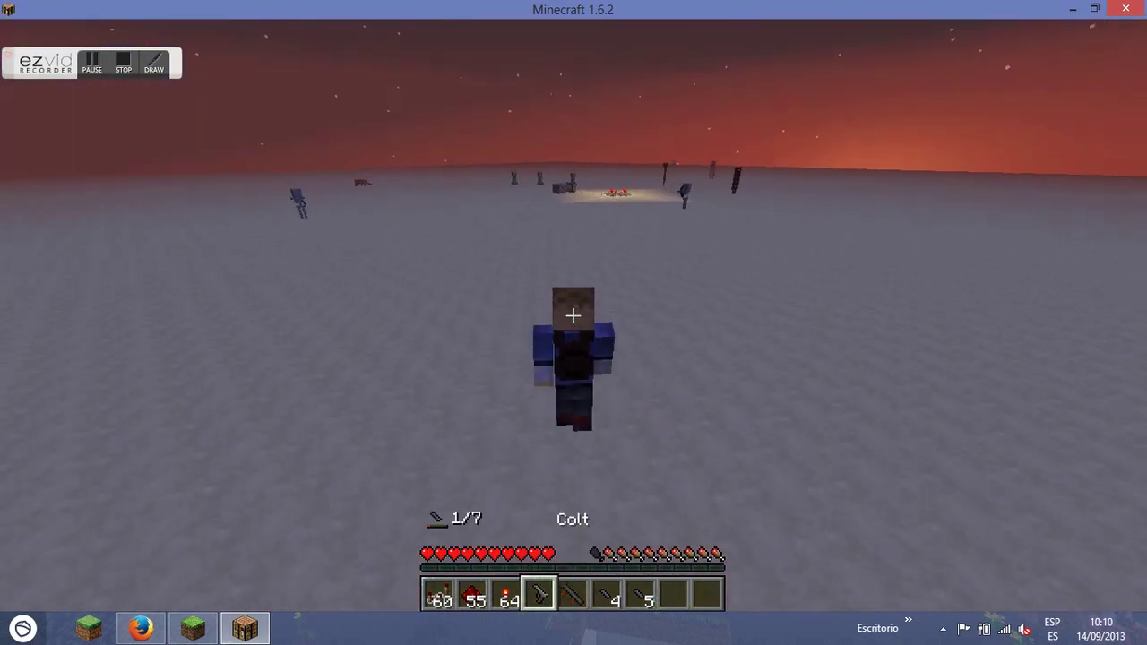
right_click(573, 315)
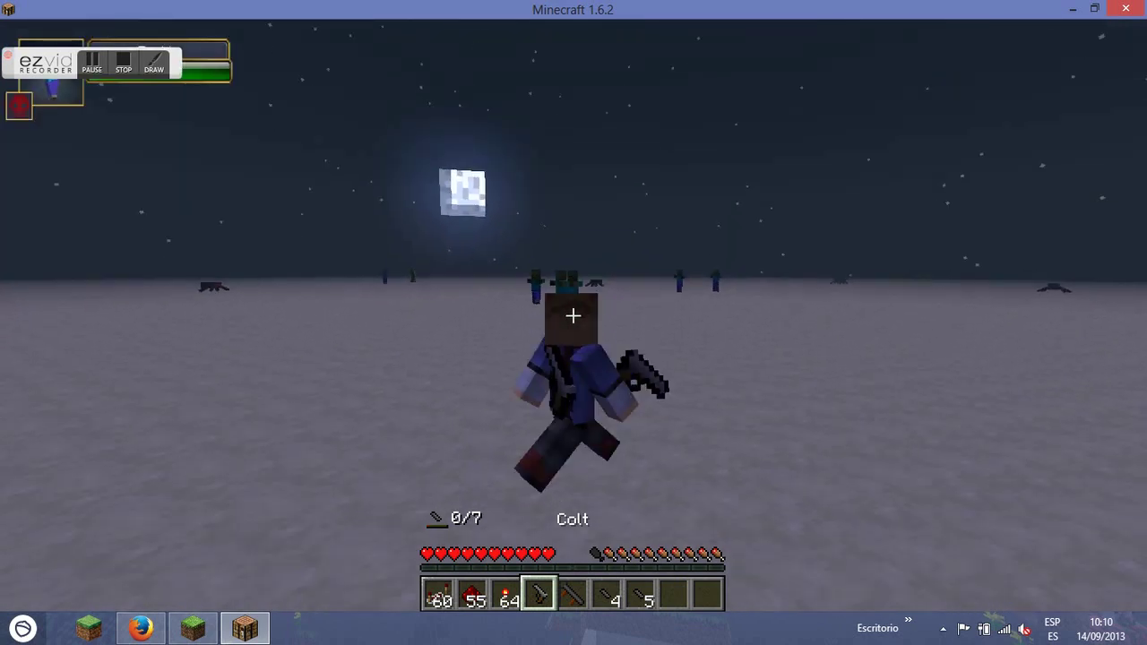
key(r)
key(F5)
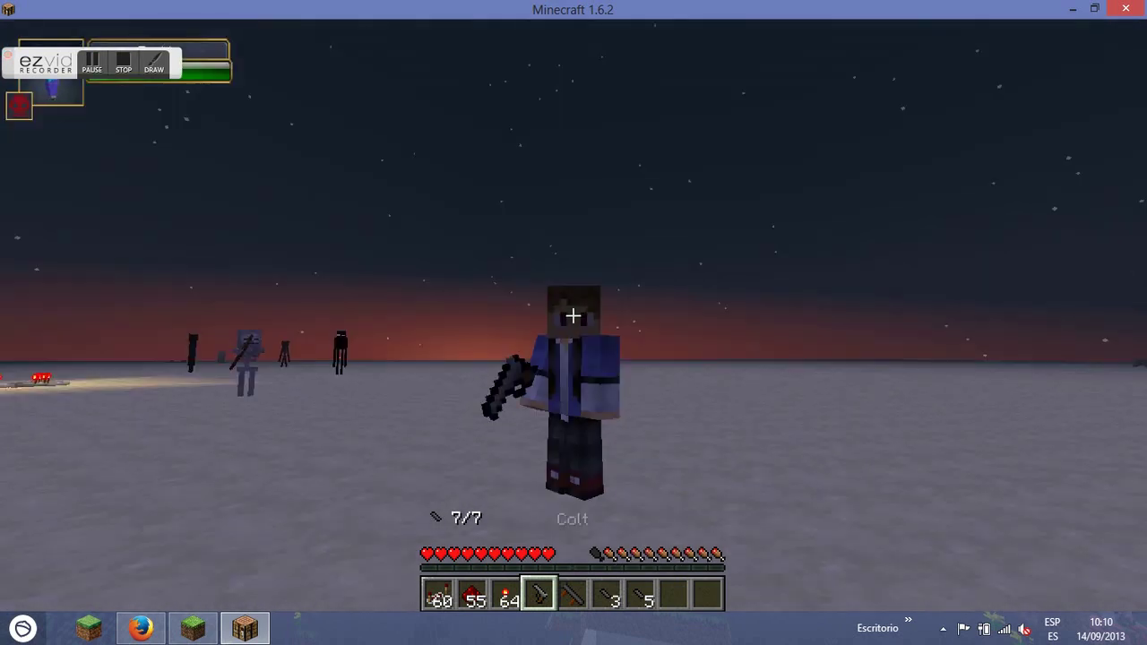
Return to first-person view, fire the Colt at the distant mobs and reload it to 7/7.
right_click(574, 315)
key(F5)
right_click(573, 316)
right_click(574, 316)
right_click(574, 315)
right_click(574, 316)
key(r)
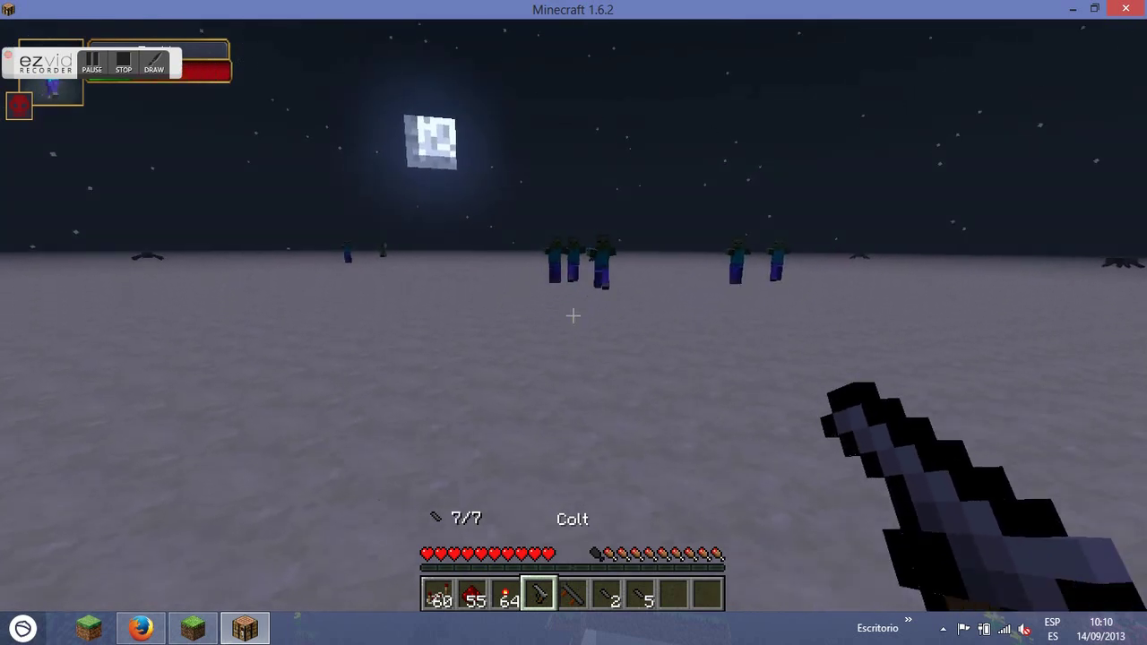
Shoot the group of approaching zombies with the Colt and reload it.
right_click(573, 316)
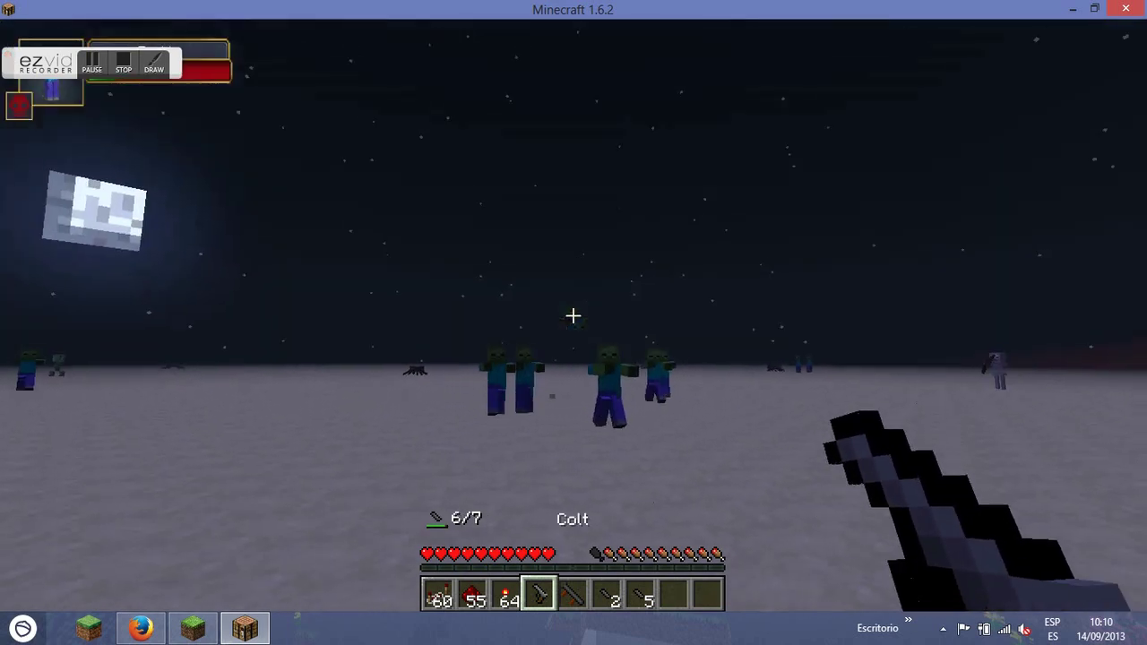
right_click(574, 315)
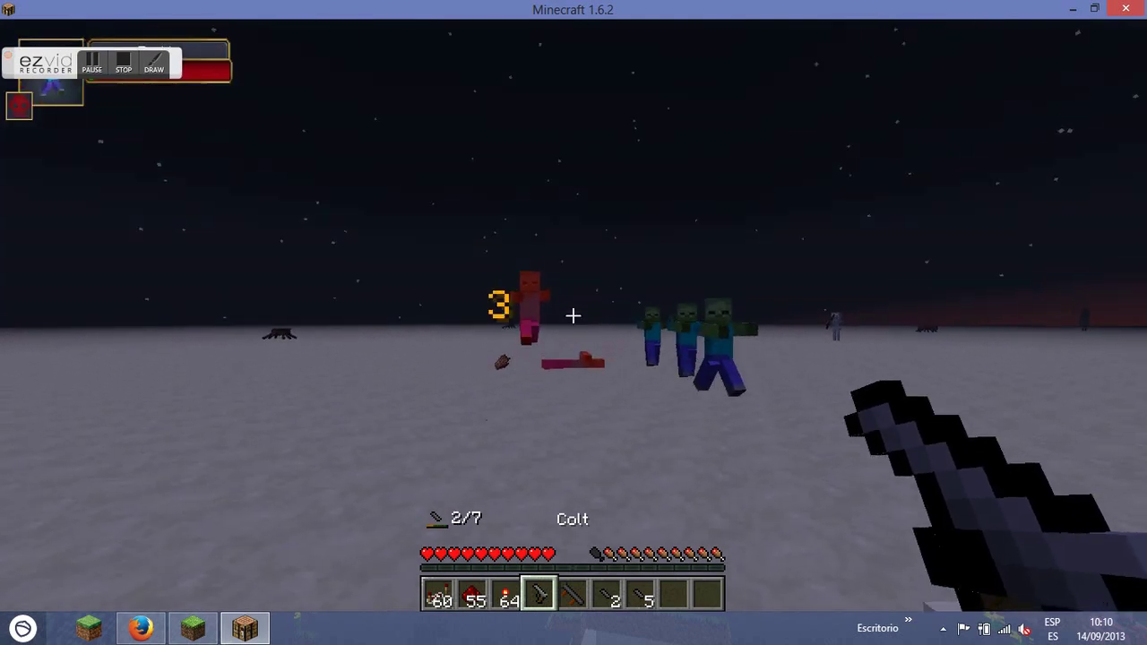
key(r)
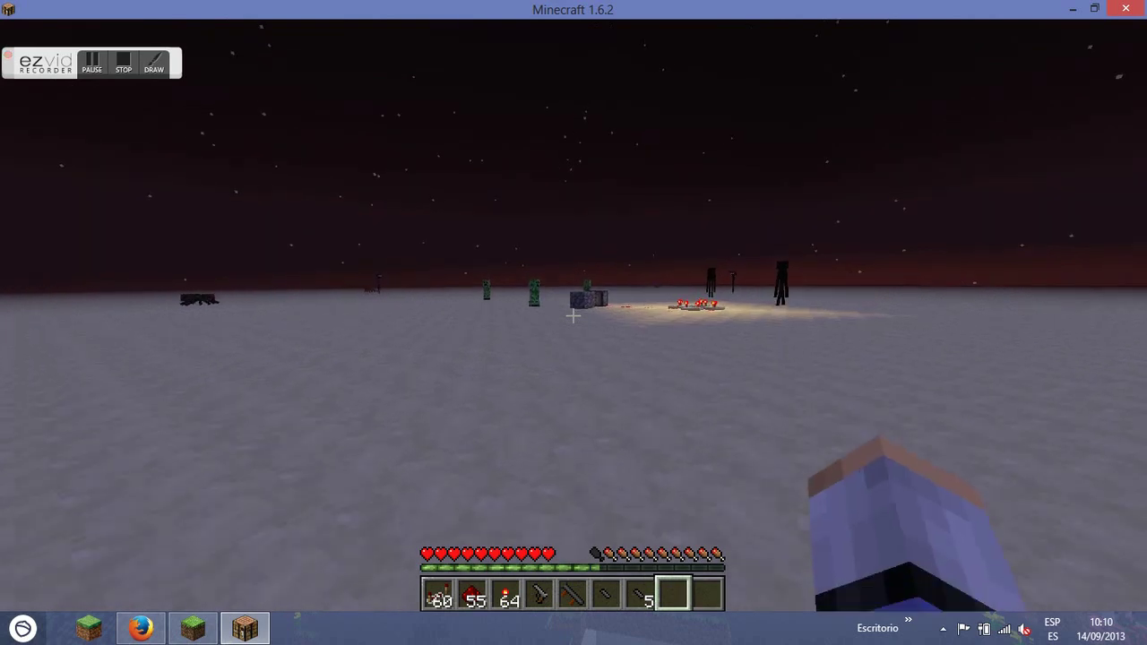
Run past the piston build and iron door with an empty slot selected, cycling through the camera views on the way.
key(w)
key(w)
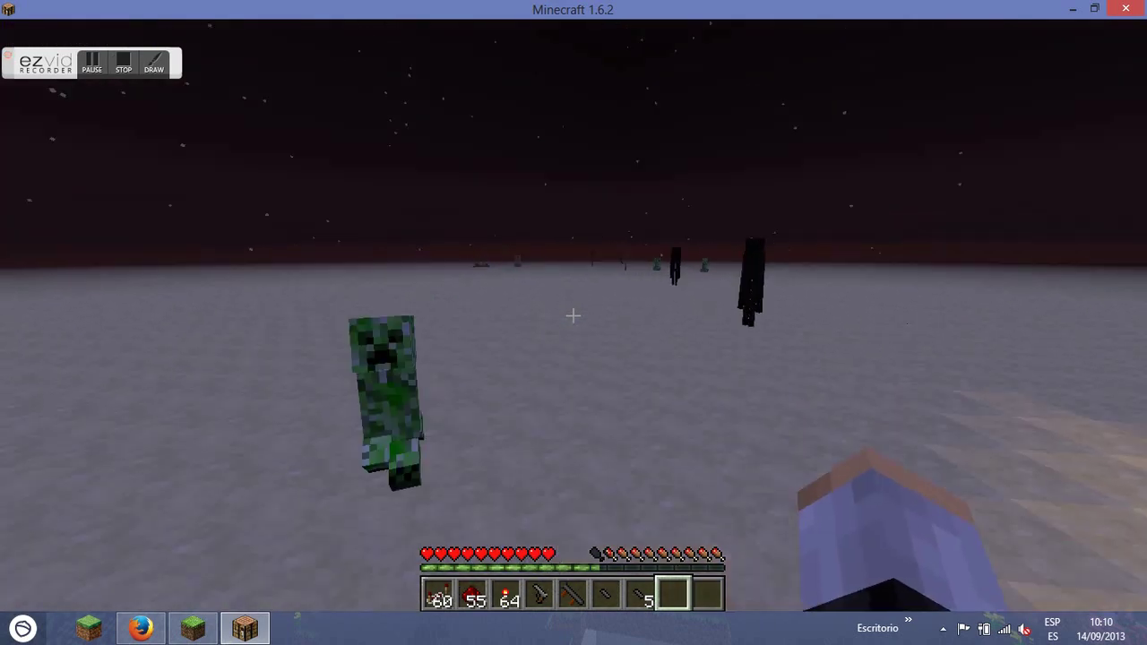
key(F5)
key(F5)
key(F5)
key(w)
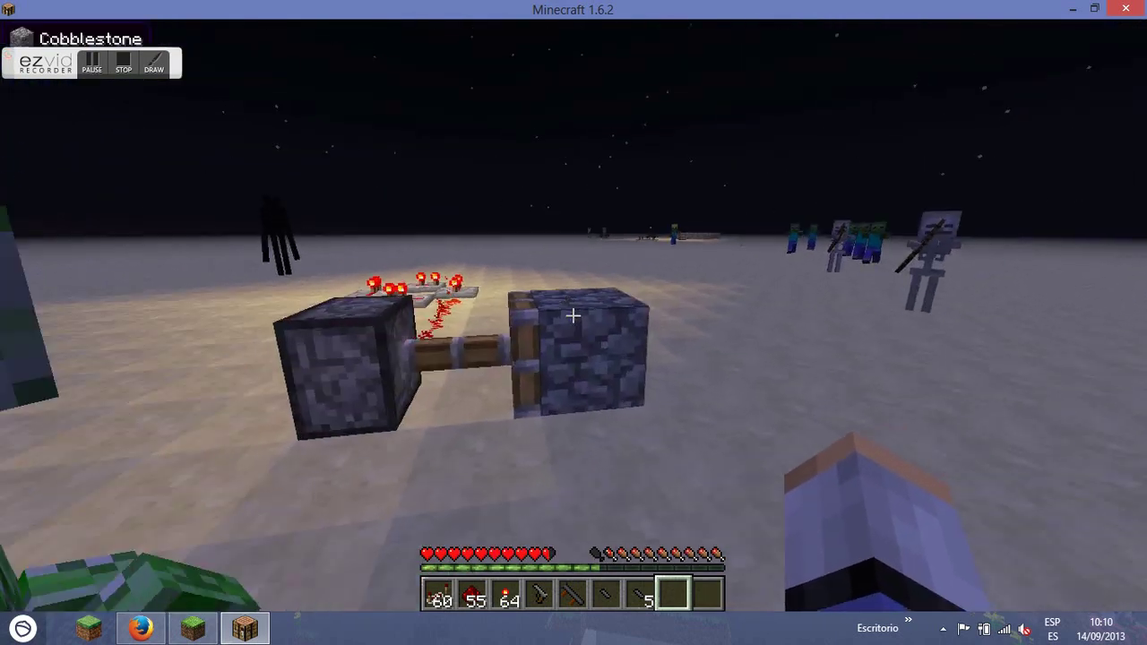
key(w)
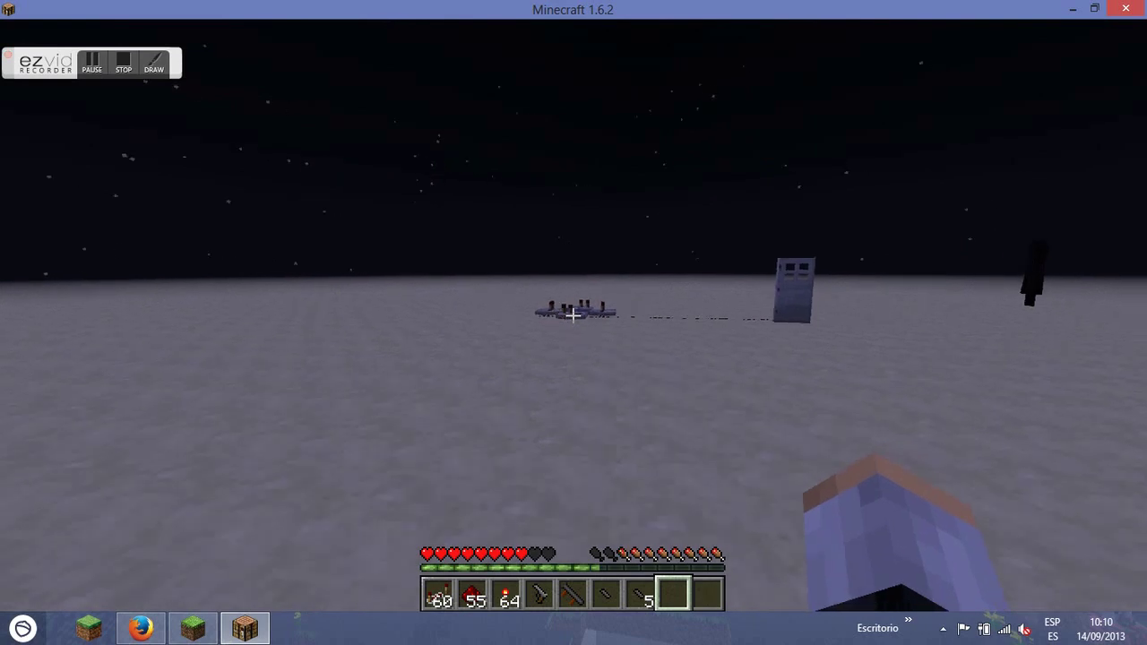
key(w)
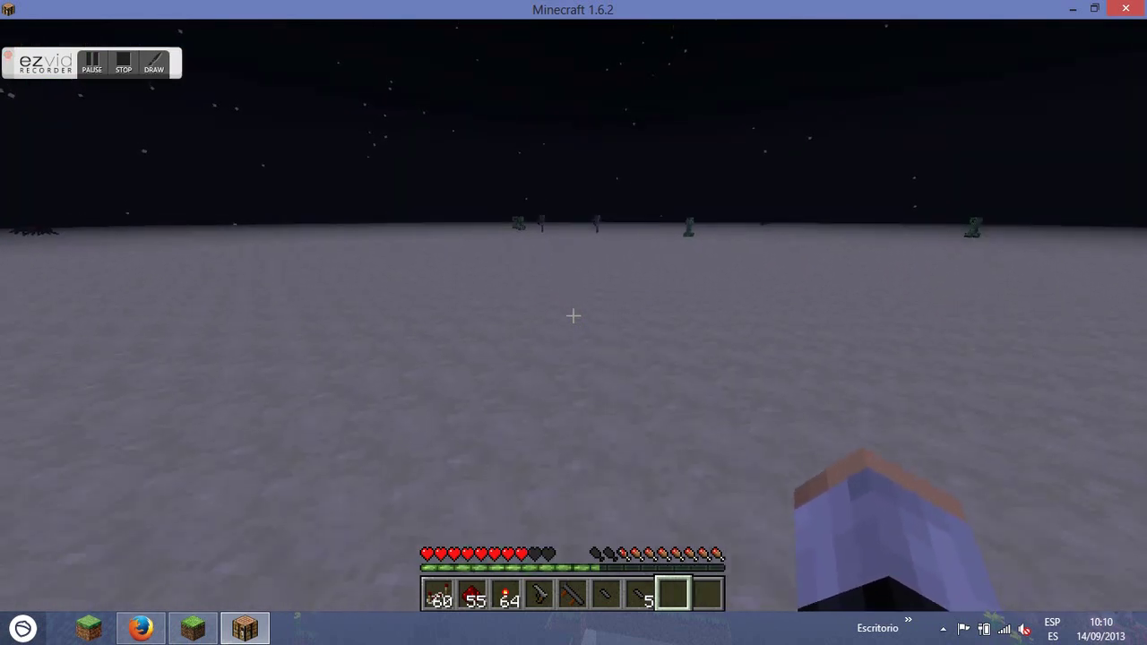
Pause the game and stop the ezvid screen recording.
key(Escape)
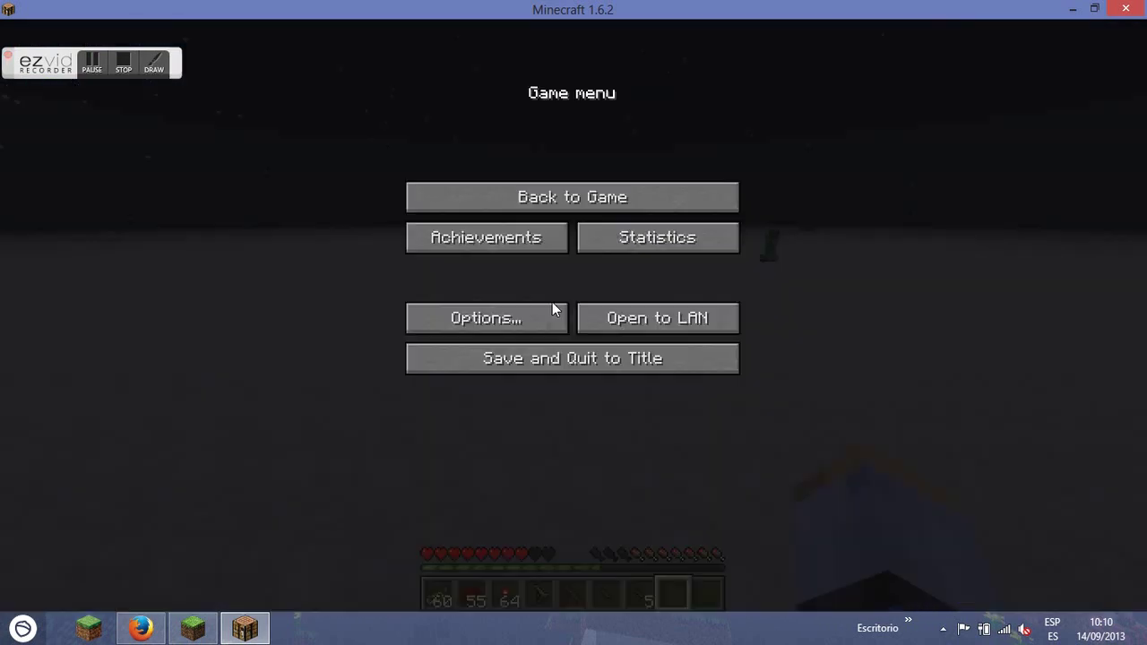
click(124, 64)
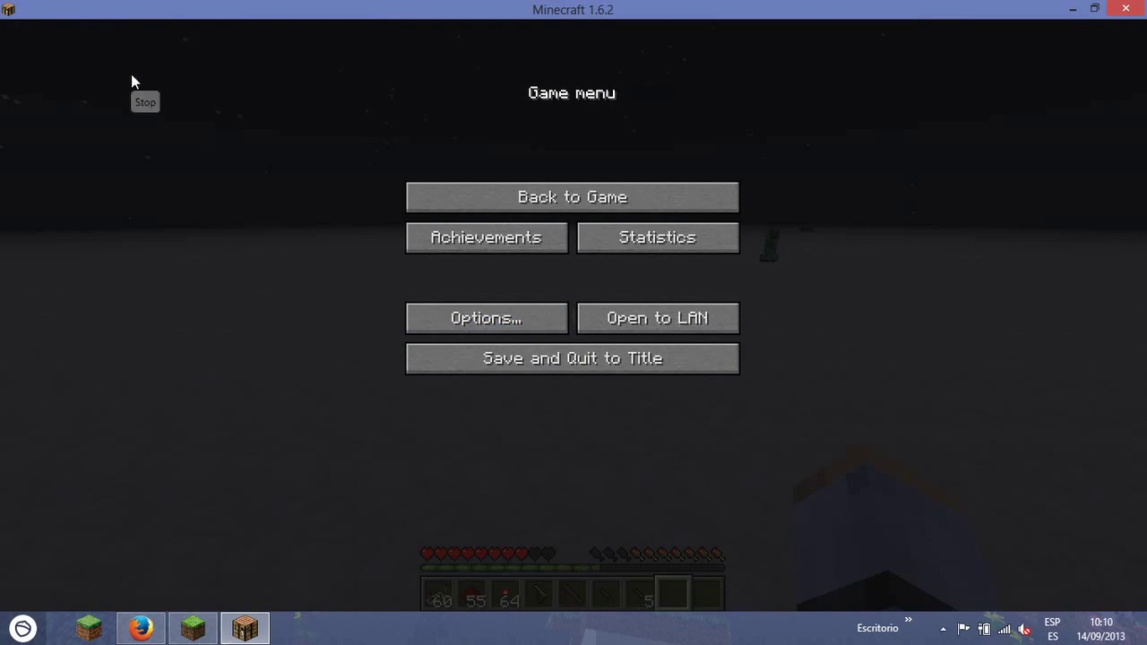